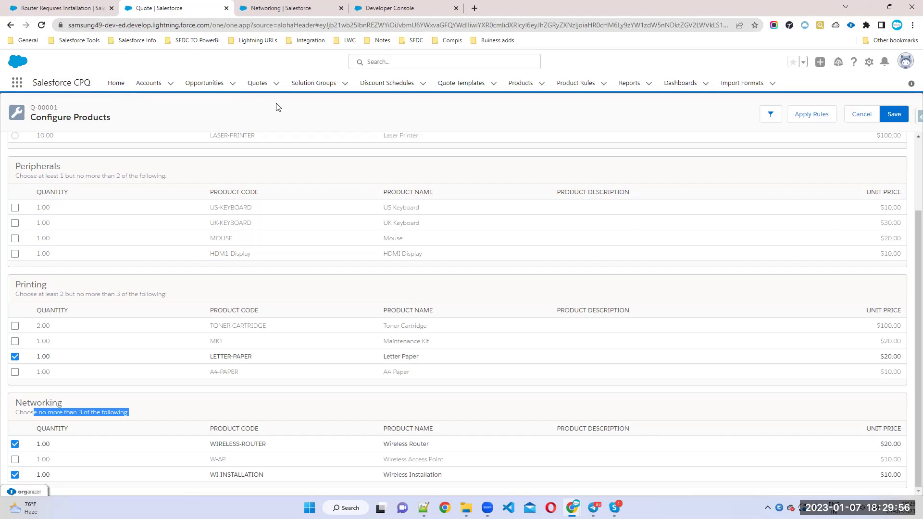
Step: Add a "Custom Action :" heading with blank lines below it at the end of the CPQNotes.vfp notes in Developer Console, and save the file
click(380, 10)
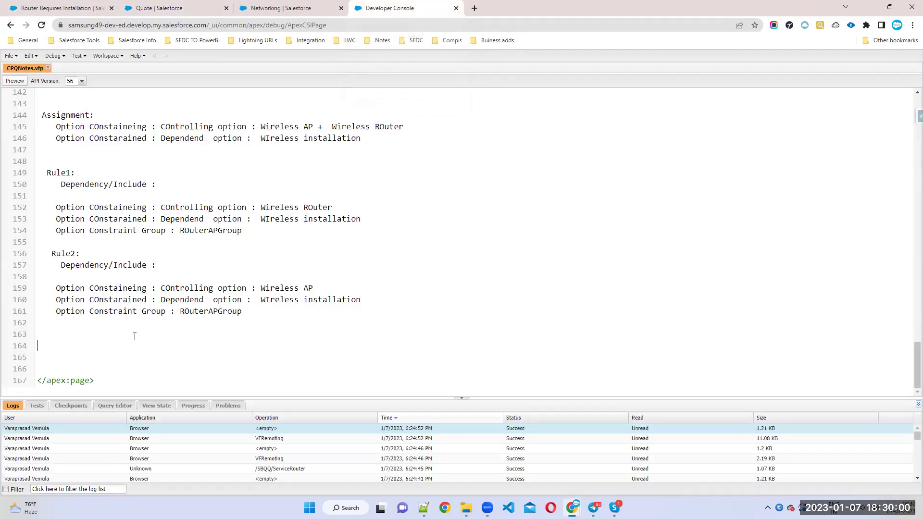
click(37, 346)
key(Return)
key(Return)
key(Return)
key(Return)
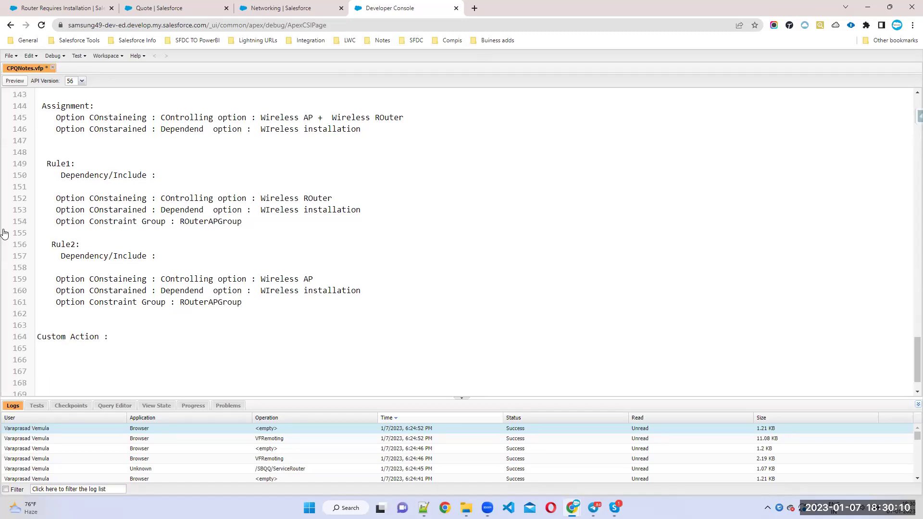
key(ctrl+s)
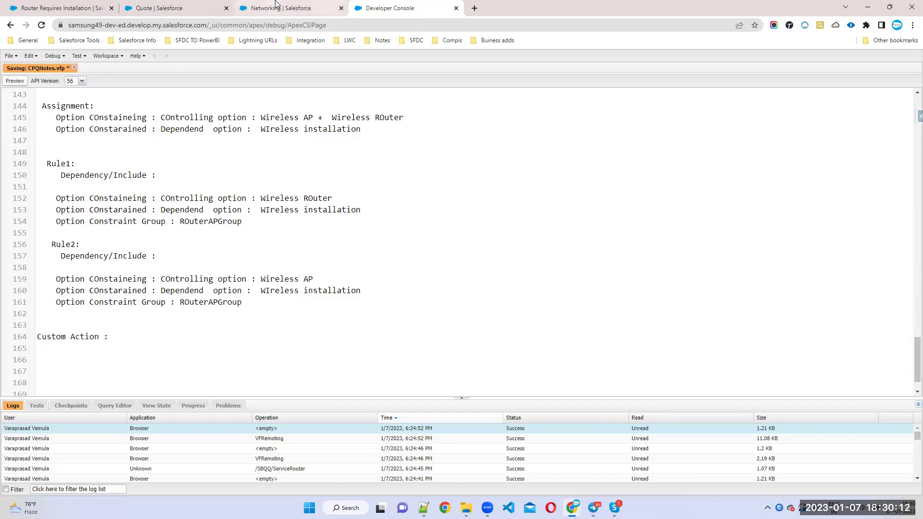
Step: Return to quote Q-00001, leave the IT Professional Pack configuration, and add Letter Paper and Maintenance Kit to the quote
click(277, 5)
click(178, 9)
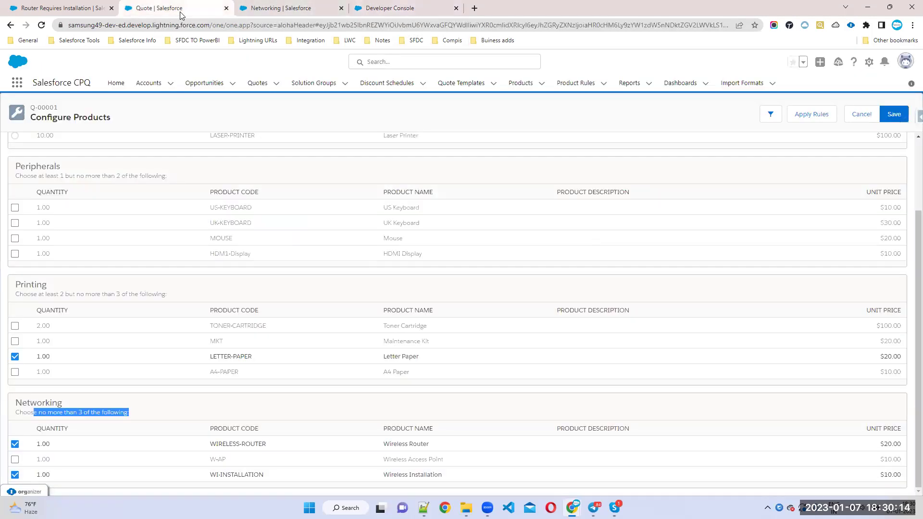
scroll(724, 188, up, 2)
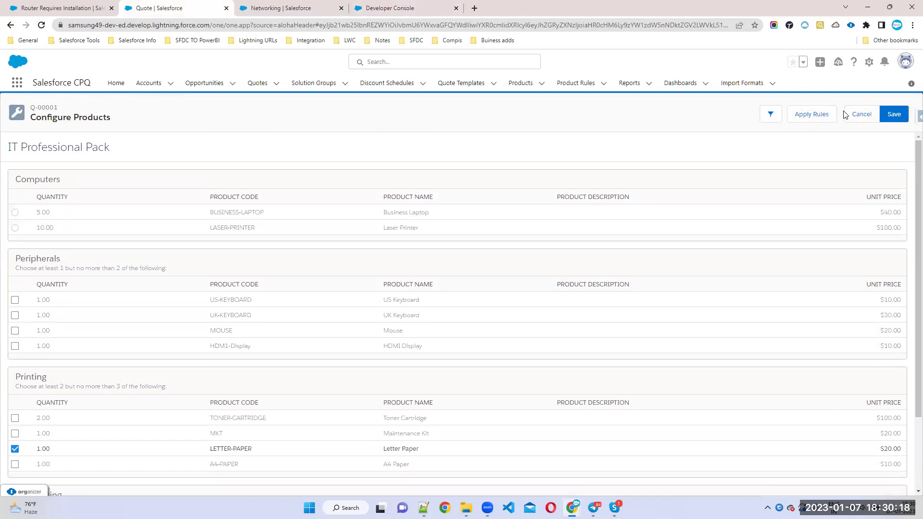
click(893, 115)
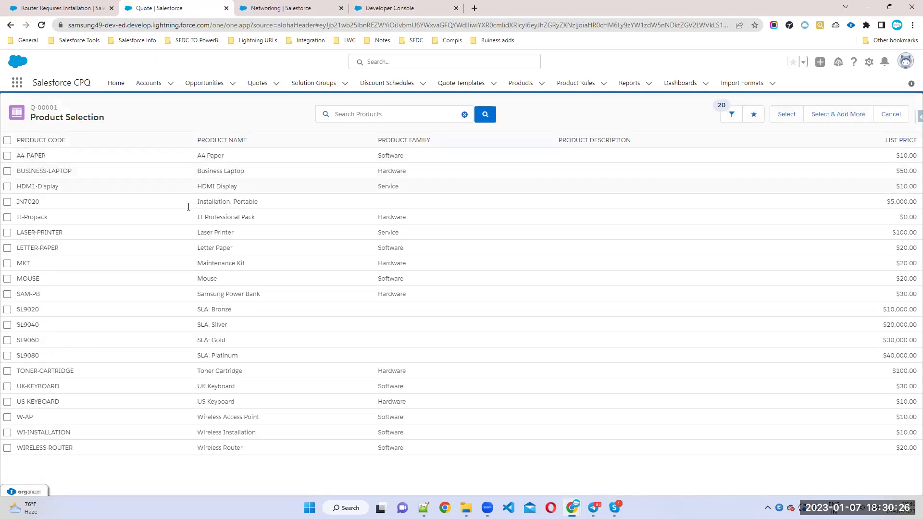
click(7, 247)
click(7, 264)
click(786, 118)
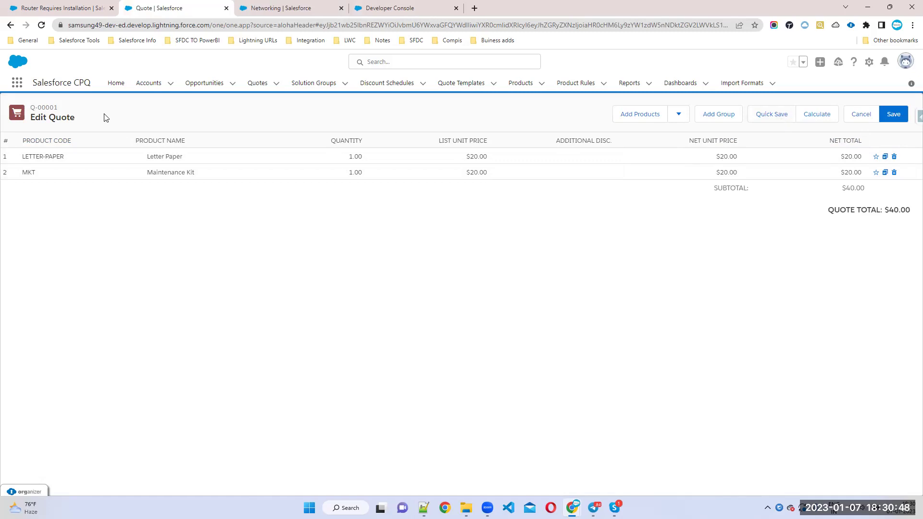
Step: Set a 20% additional discount on the Letter Paper line and recalculate the quote
drag(51, 107, 25, 110)
drag(54, 107, 21, 111)
click(608, 157)
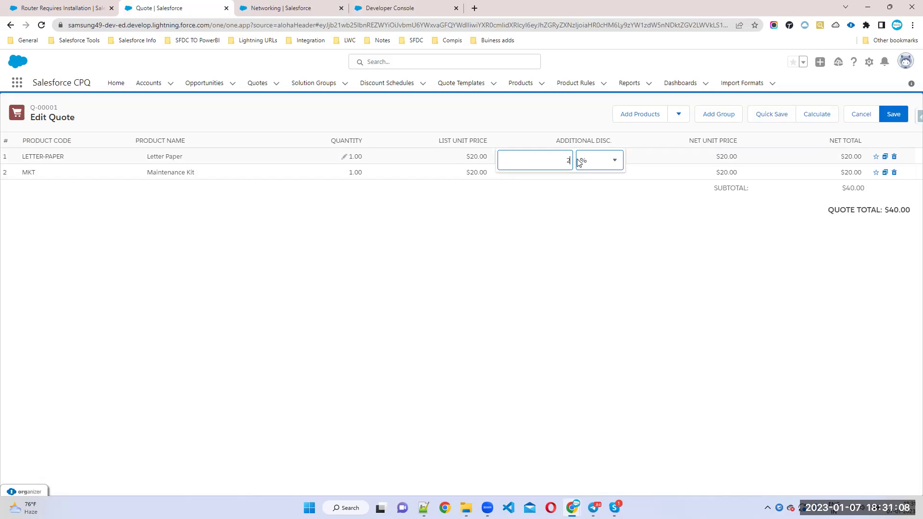
click(586, 283)
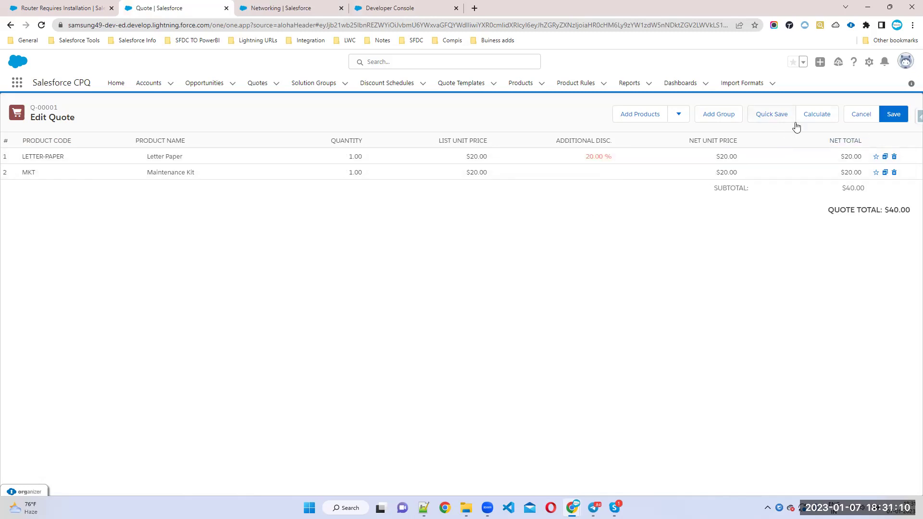
click(823, 118)
Step: Open the Custom Actions object, discarding the unsaved changes to the Router Requires Installation constraint, and show the All list view
click(75, 8)
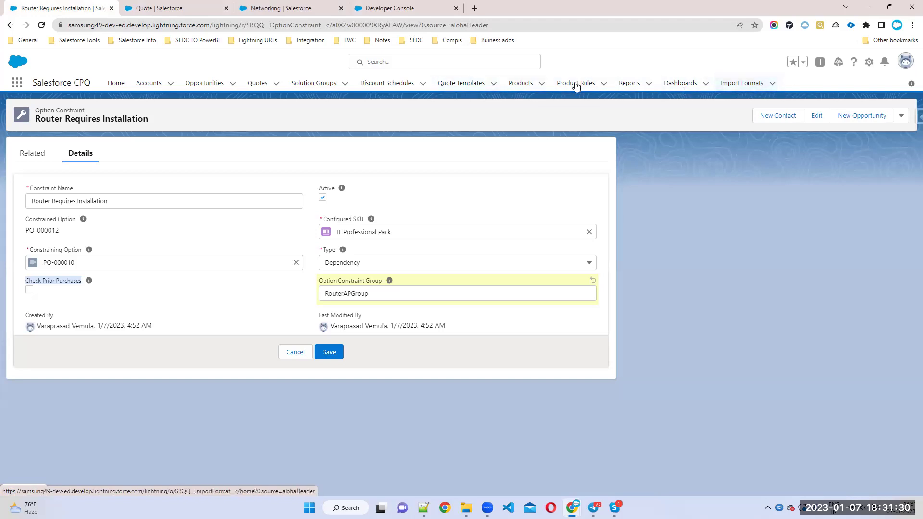
click(16, 86)
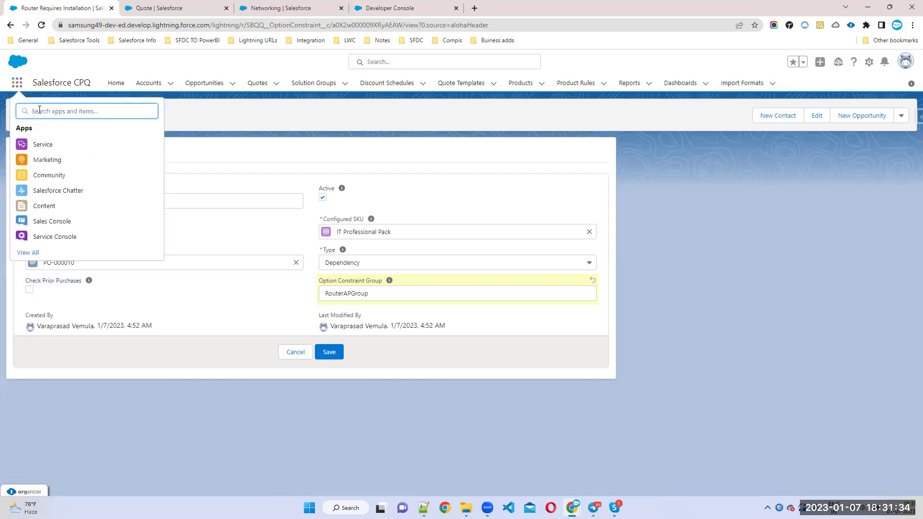
text(Cust)
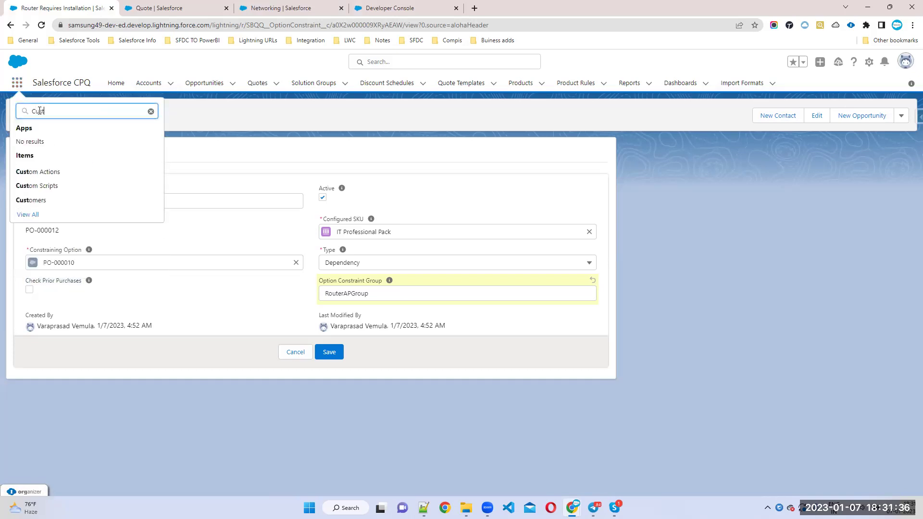
text(om Act)
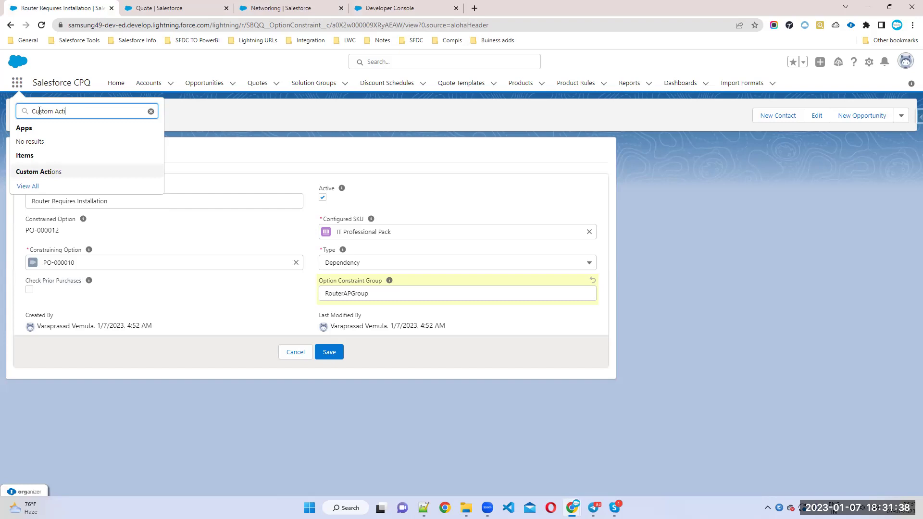
text(i)
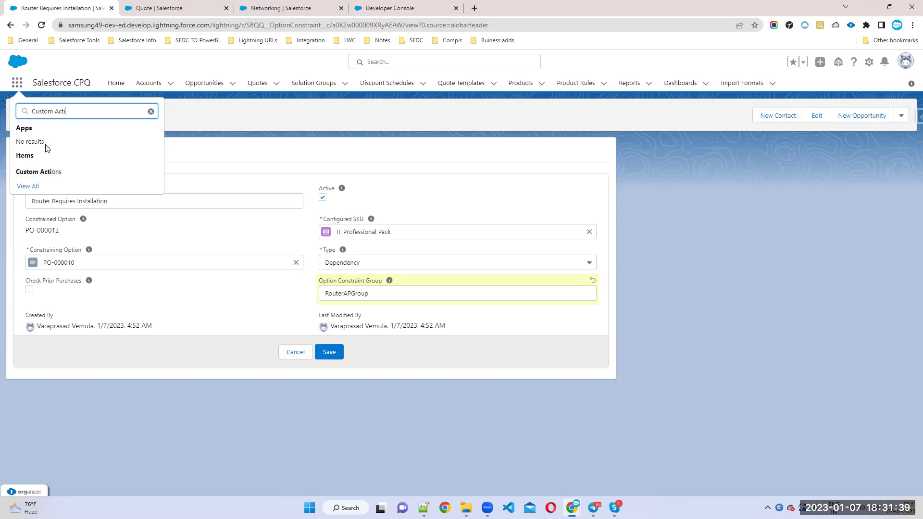
click(48, 172)
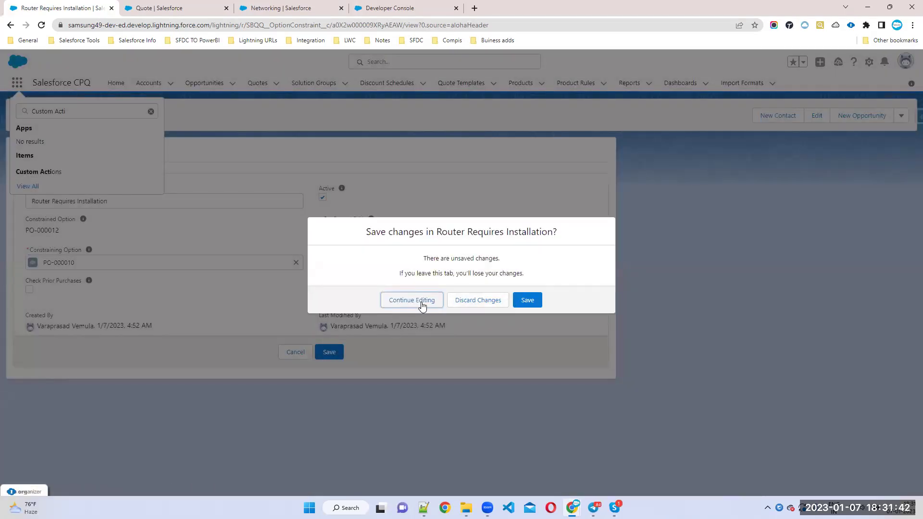
click(501, 303)
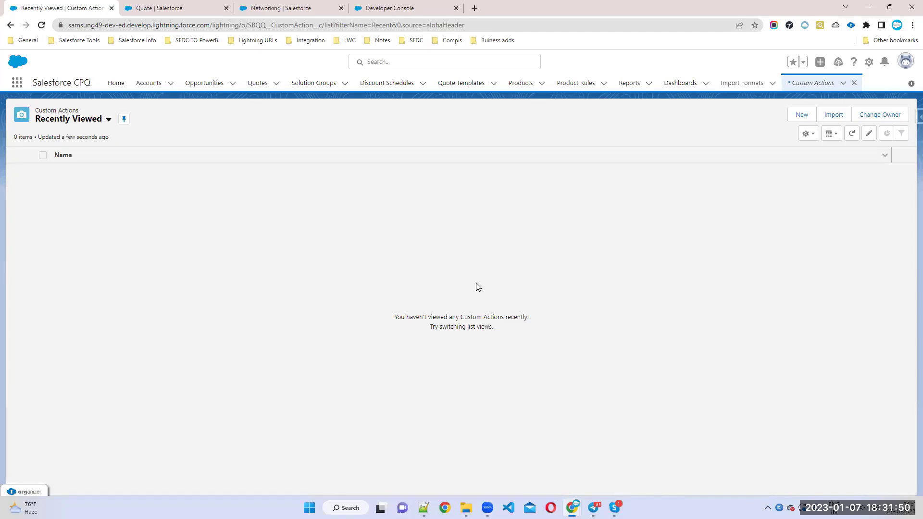
click(107, 120)
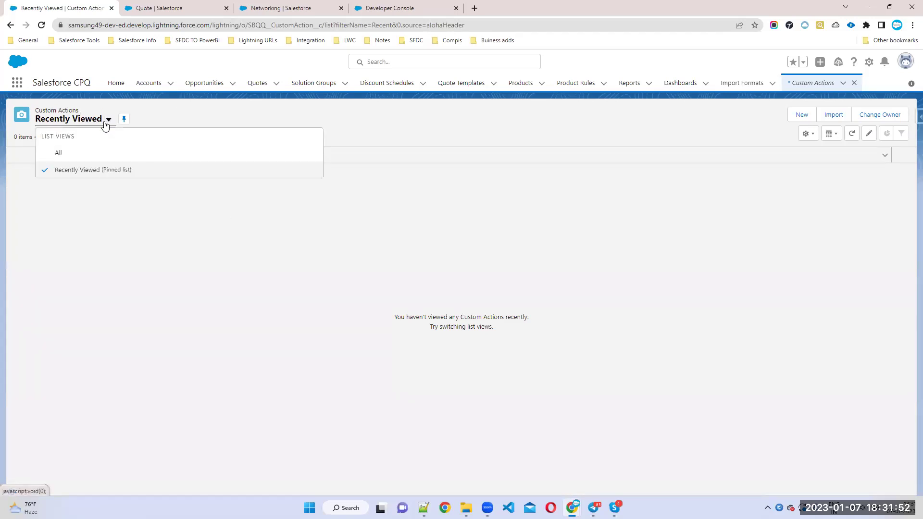
click(59, 154)
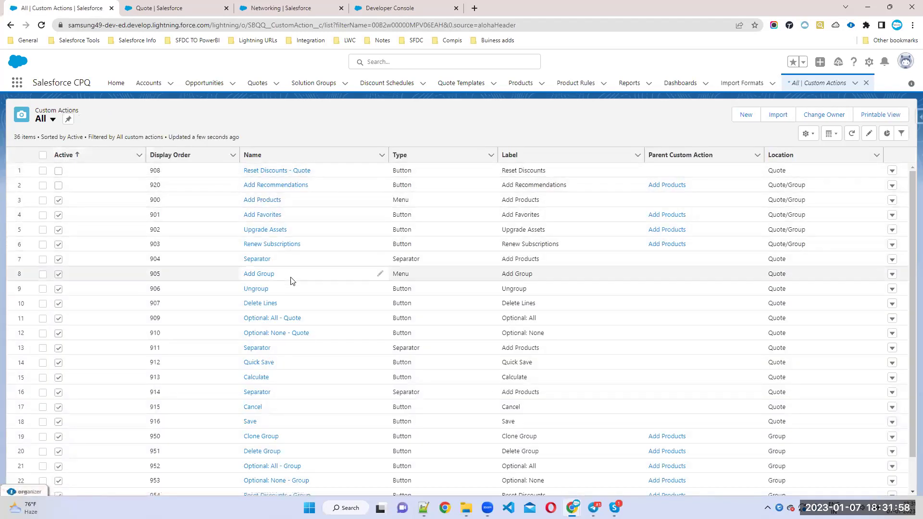
Step: Compare the Add Products custom action with its counterpart on the quote, and open its record to check the Action value
drag(243, 200, 289, 201)
key(ctrl+Tab)
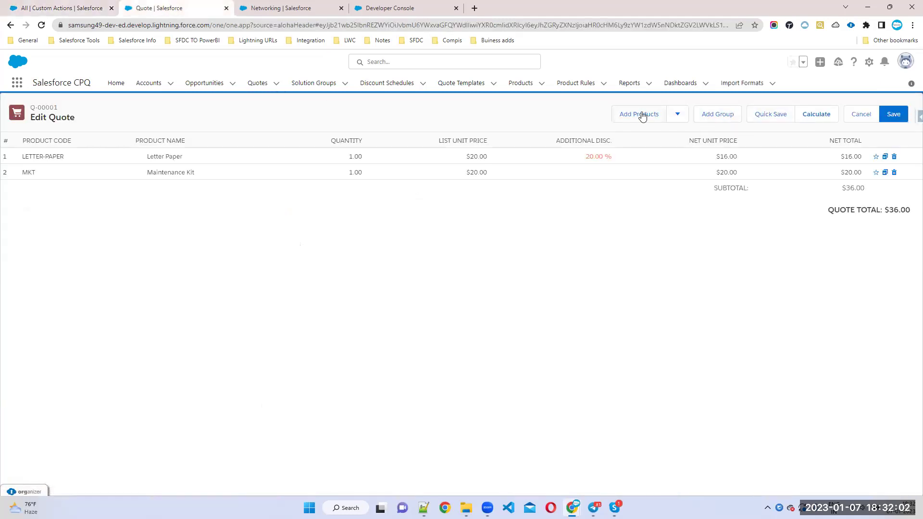
click(101, 10)
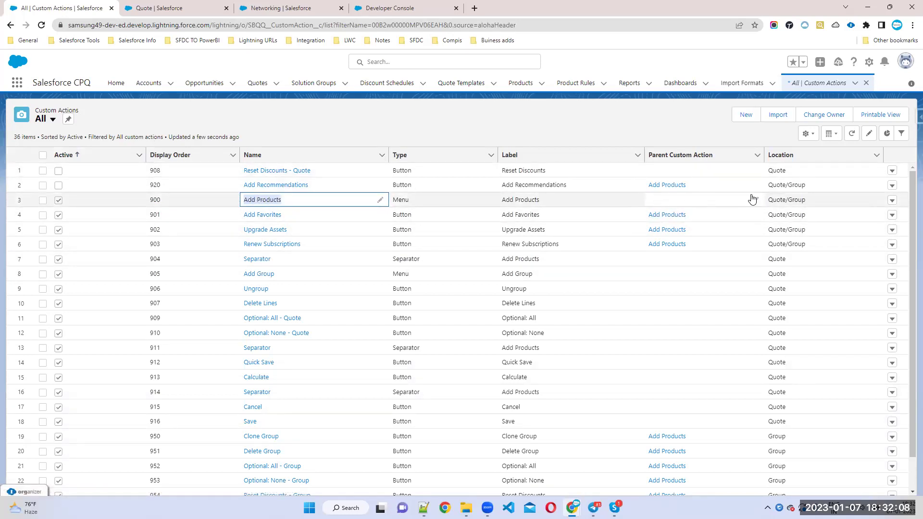
drag(812, 200, 711, 200)
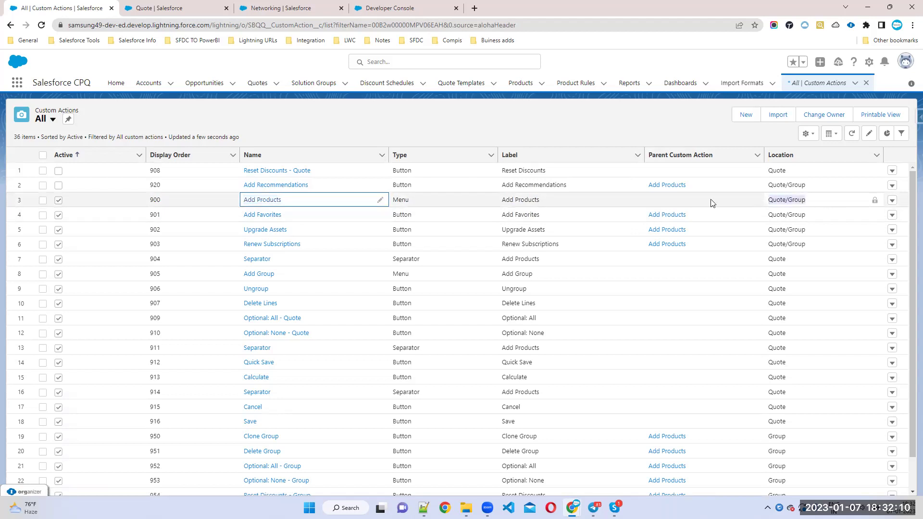
click(254, 201)
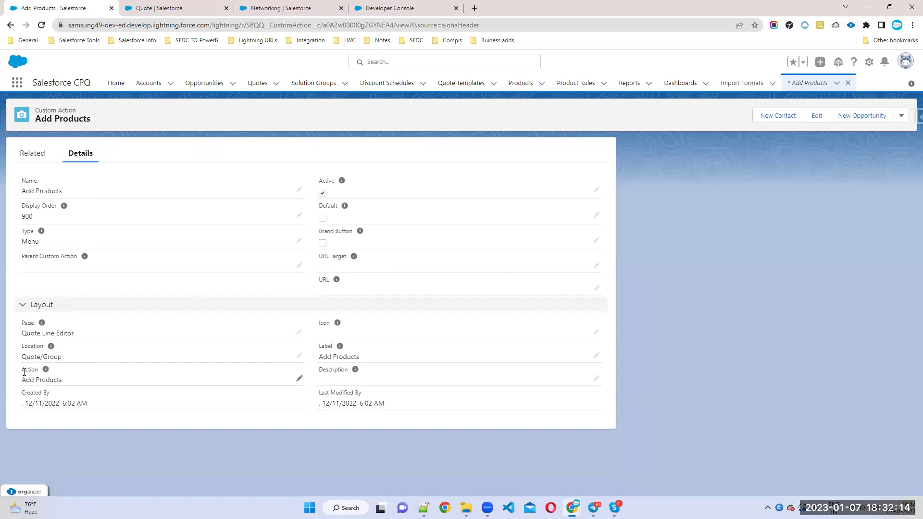
drag(21, 380, 81, 382)
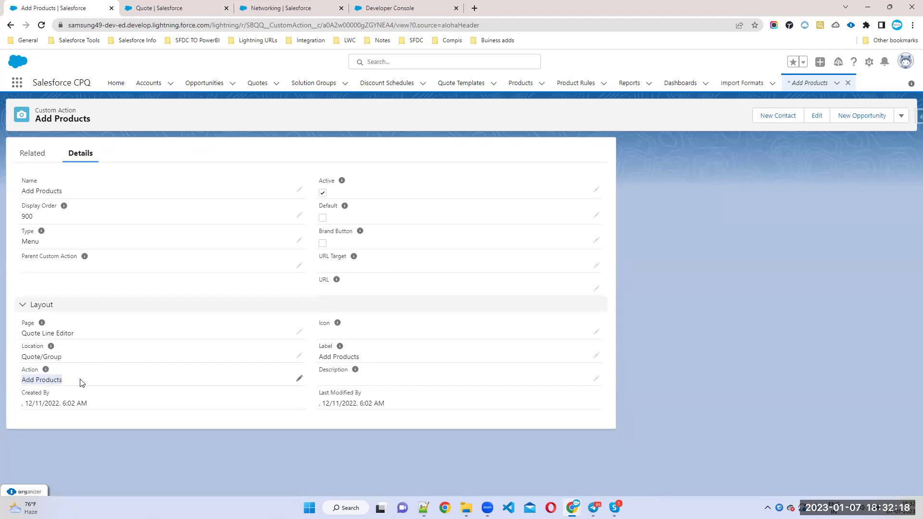
Step: Run Add Products from the quote and compare the page it opens with the custom action's Action, Location and Label fields
click(162, 9)
click(639, 116)
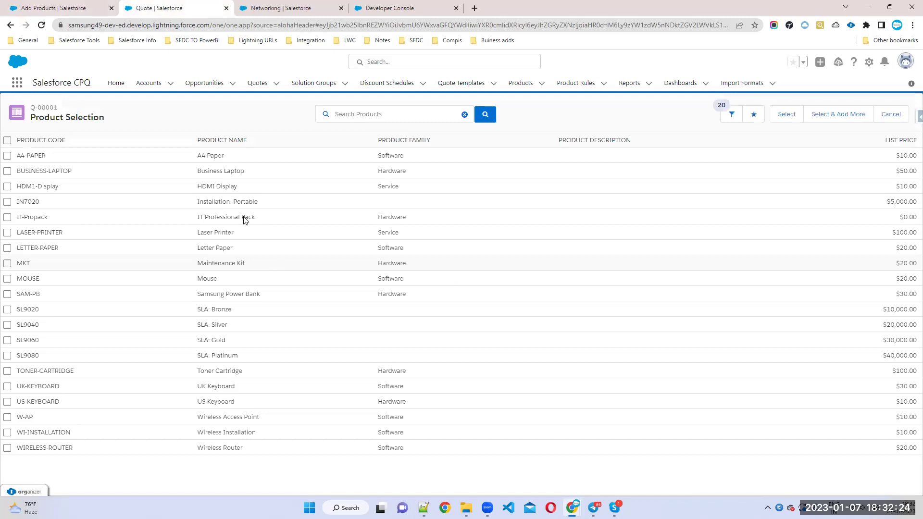
click(54, 8)
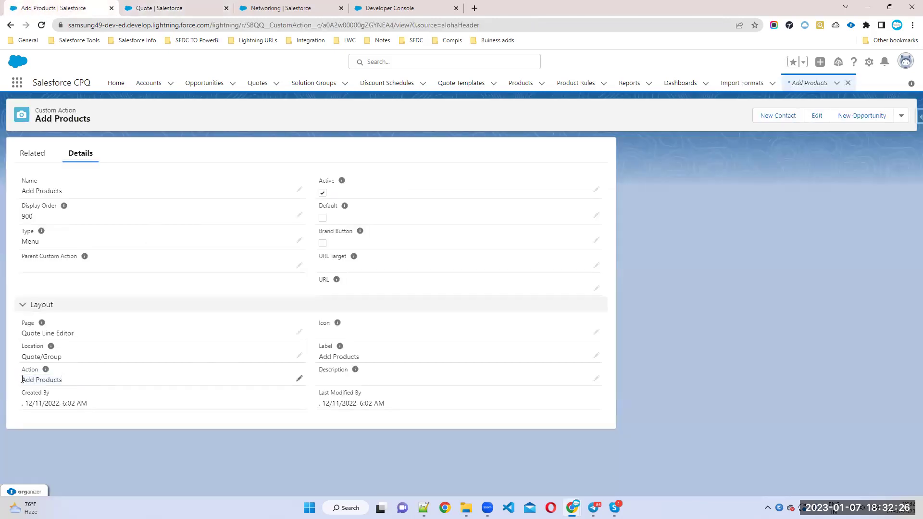
double_click(79, 381)
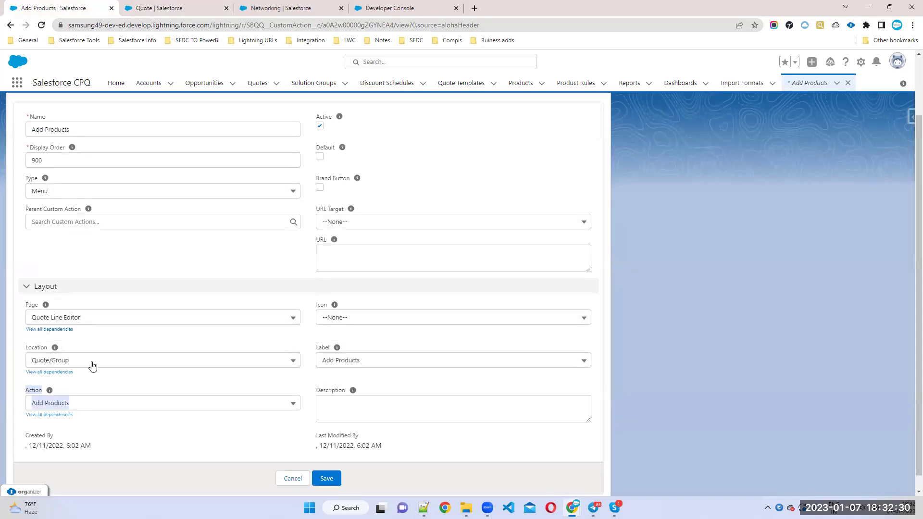
click(140, 8)
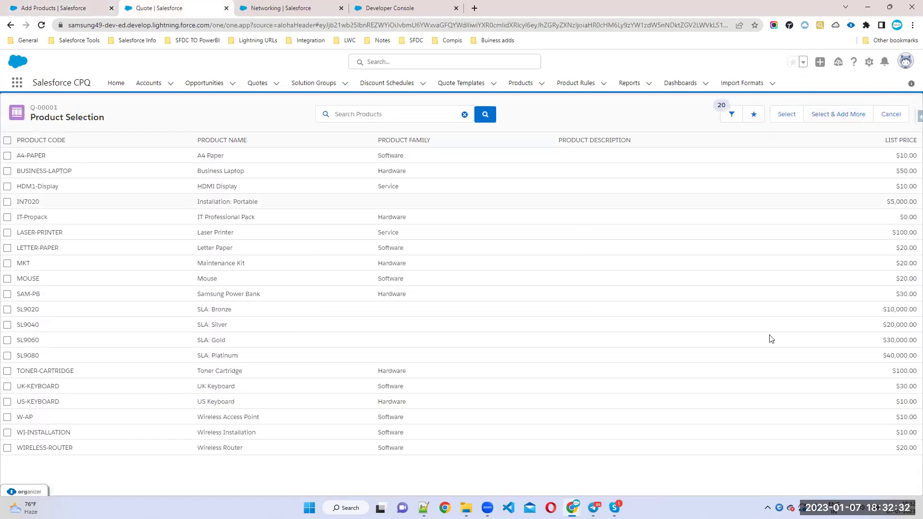
click(42, 8)
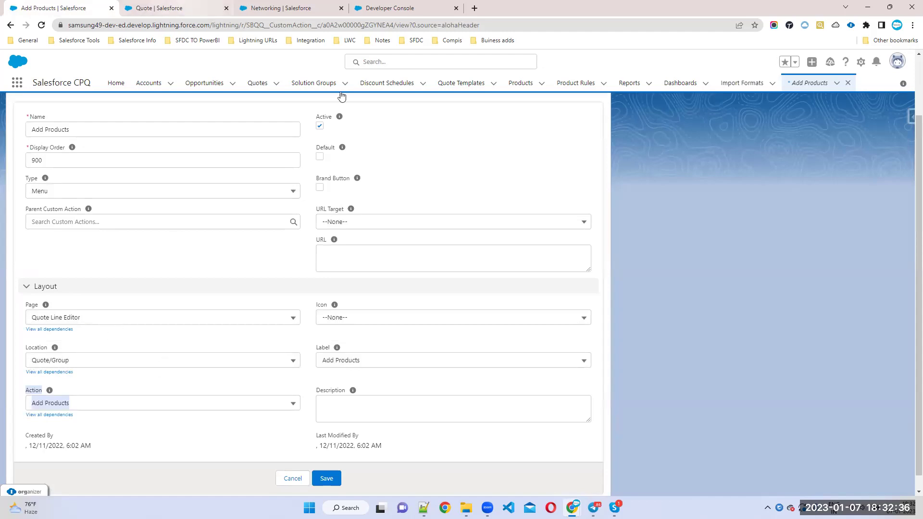
click(193, 8)
click(51, 6)
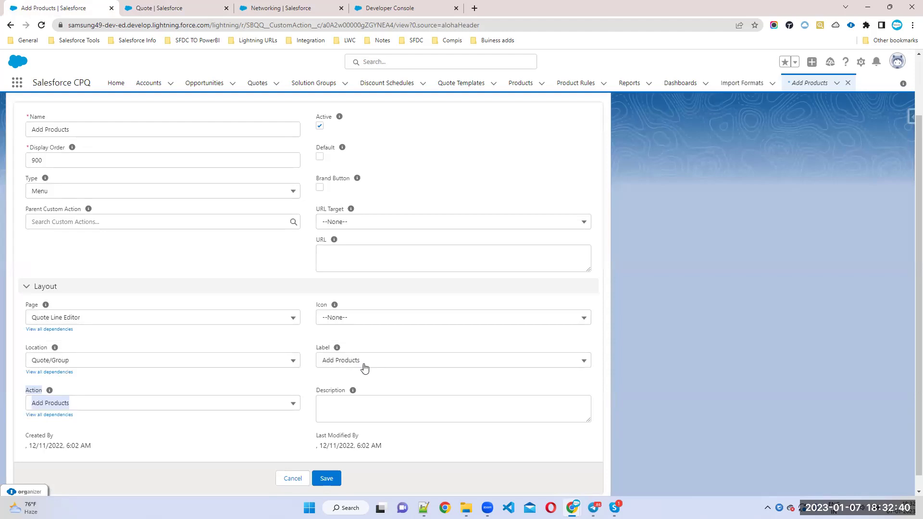
click(166, 11)
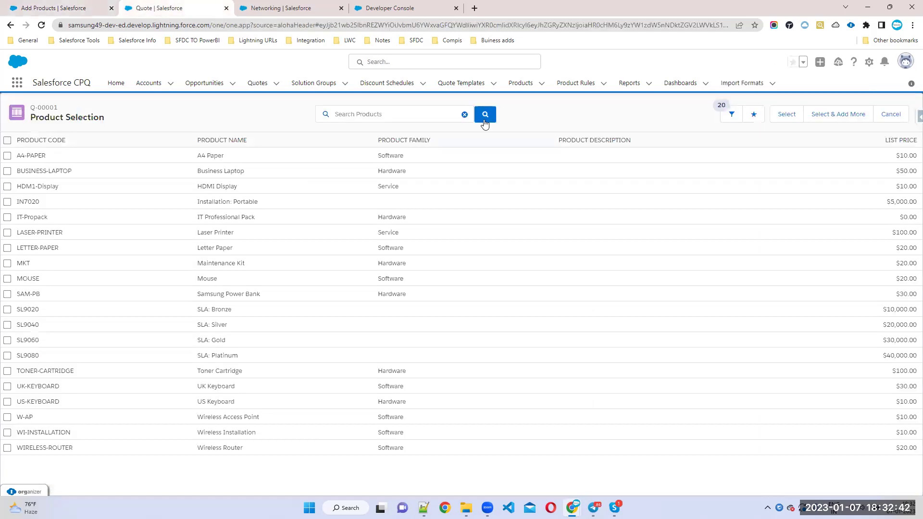
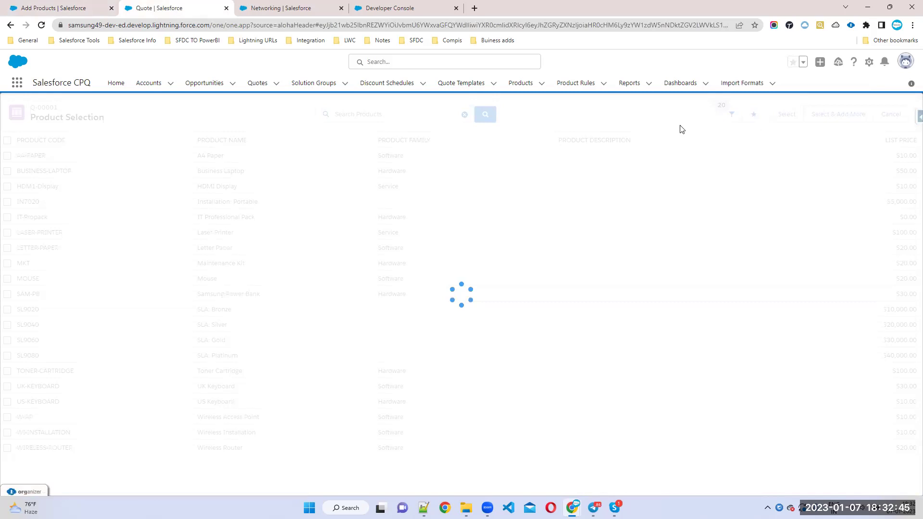
click(61, 10)
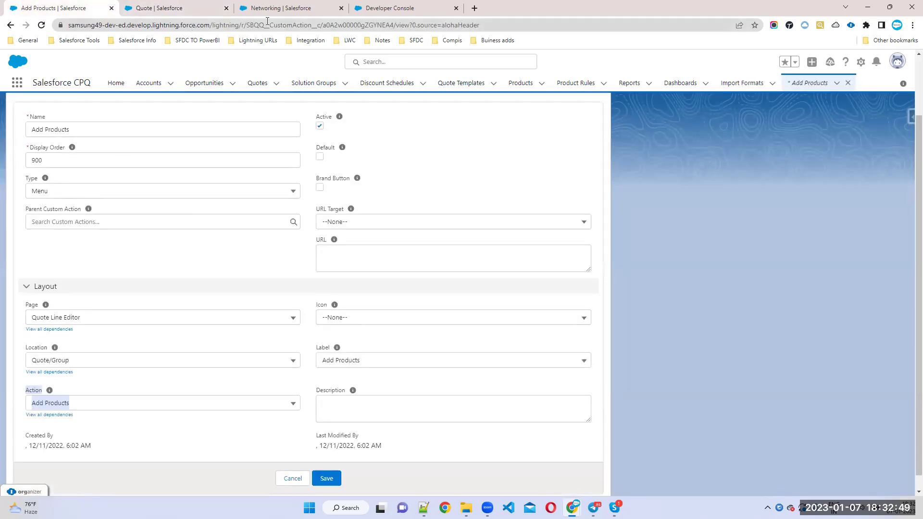
Step: In the Developer Console's CPQNotes file, list the types Menu, Button and Separator under the Custom Action heading
click(409, 10)
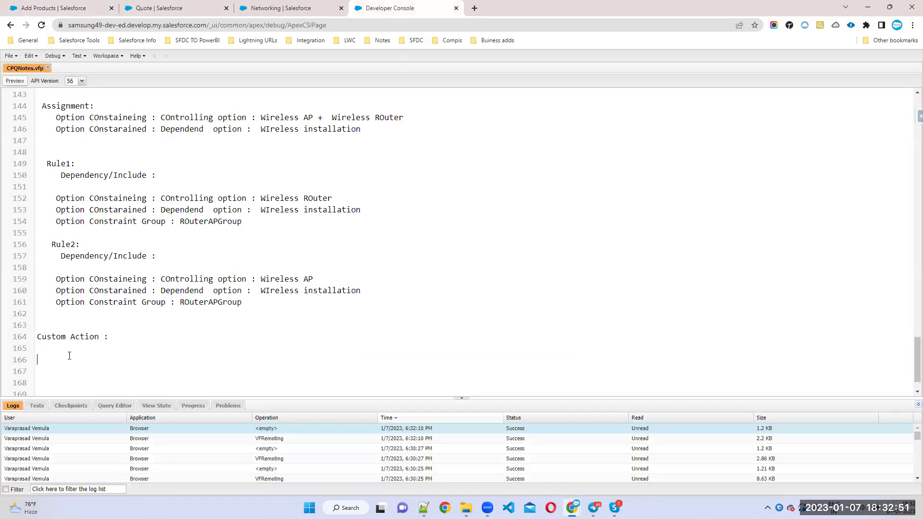
click(69, 356)
text(tto)
text(PARATOR)
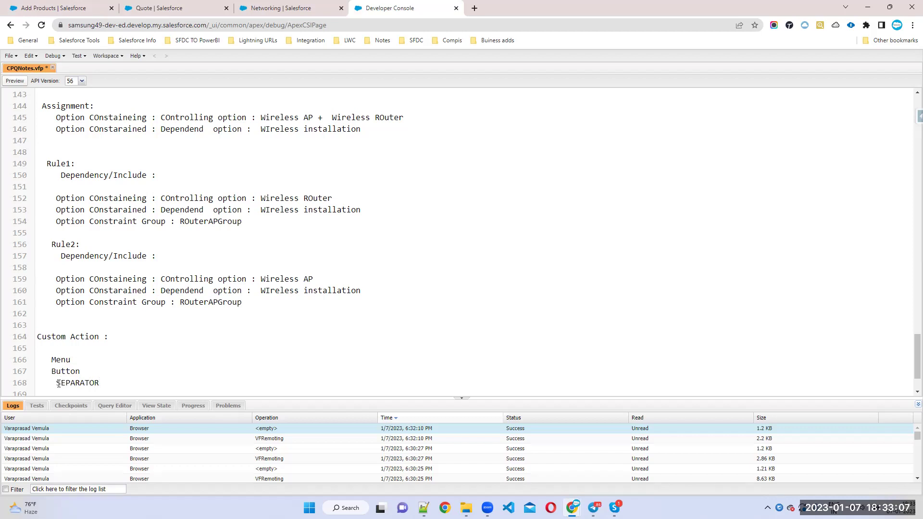
key(BackSpace)
drag(57, 382, 110, 381)
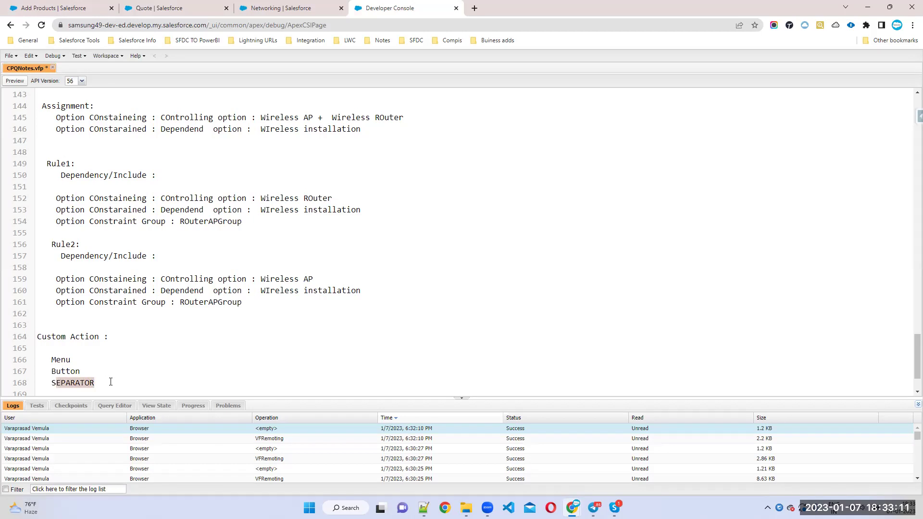
text(eparator)
Step: Examine the Type options of the Add Products custom action and the entries in the quote's Add Products menu
click(53, 8)
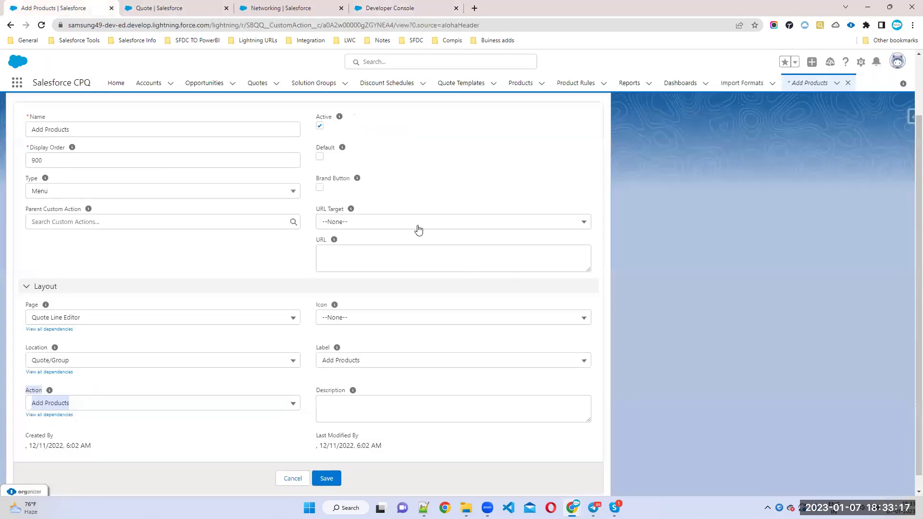
click(74, 195)
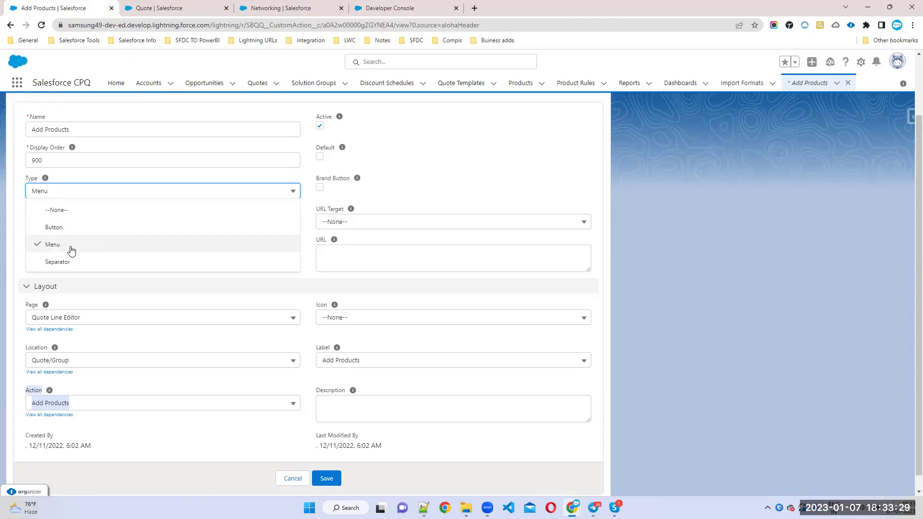
click(202, 8)
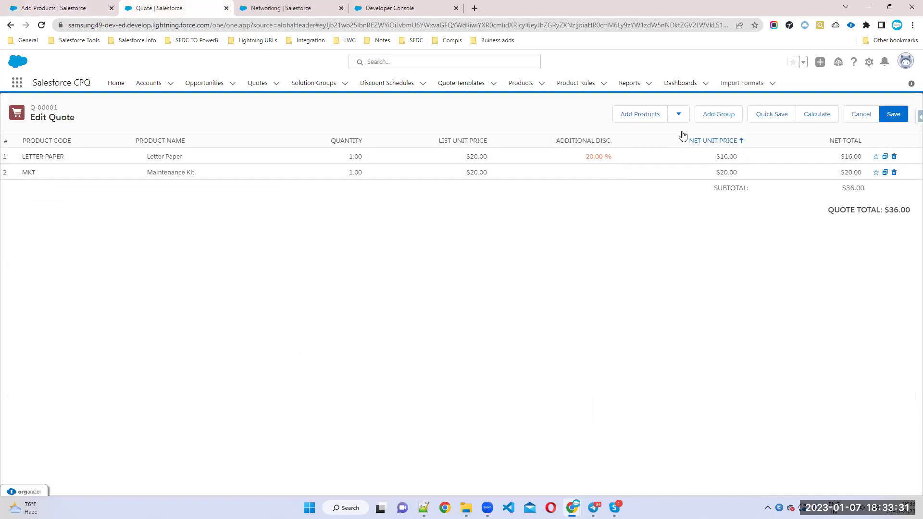
click(679, 117)
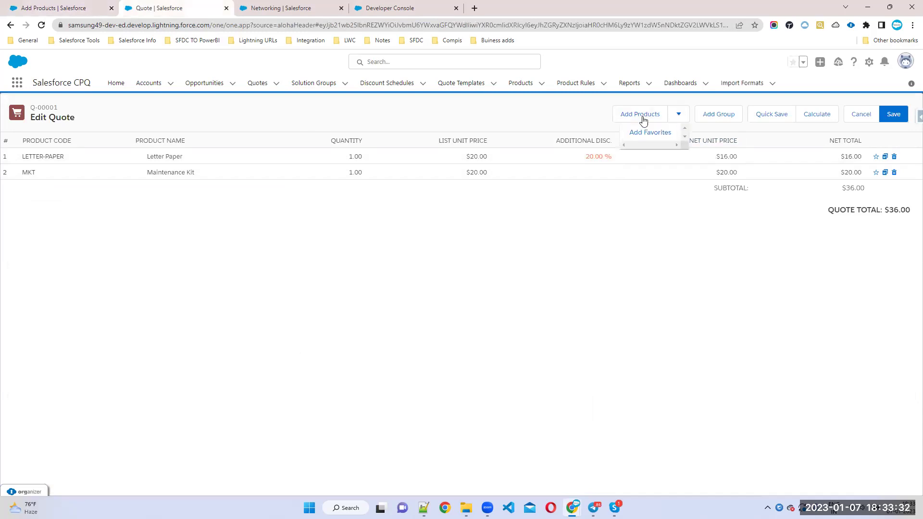
click(678, 121)
click(676, 119)
Step: Review the notes and the Add Products action's Type options again, and close the record's edit mode without saving
click(370, 8)
click(51, 8)
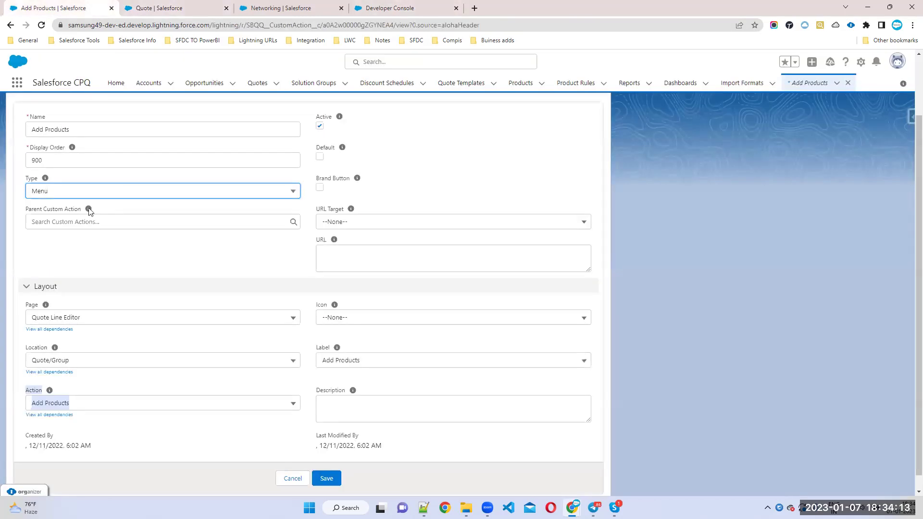
click(62, 192)
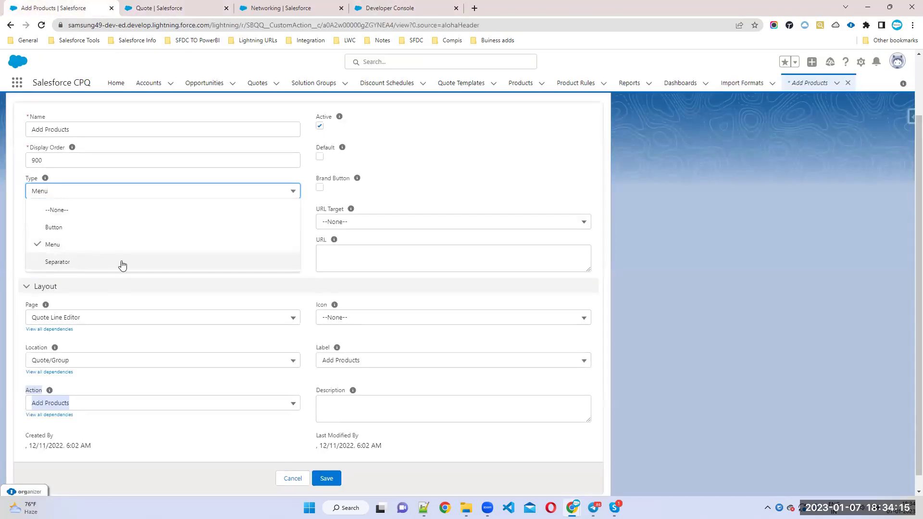
click(291, 478)
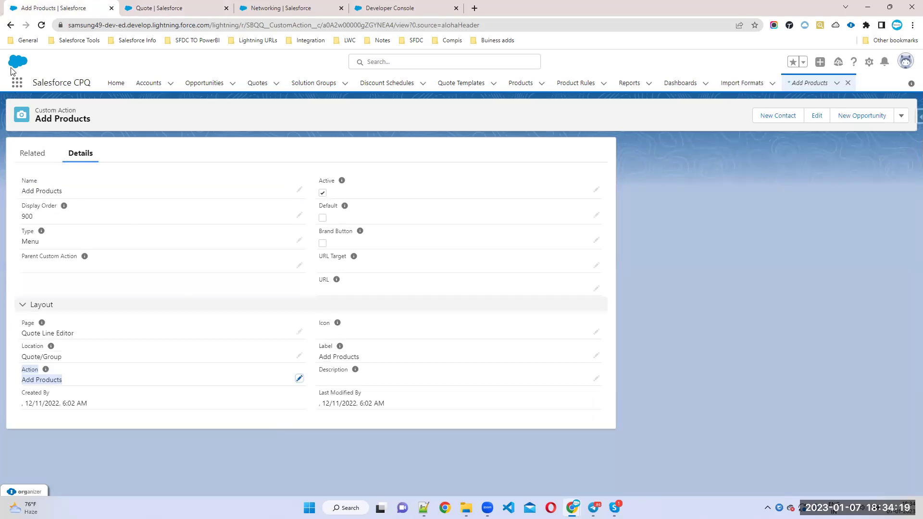
Step: Return to the Custom Actions list and open the Separator record with display order 904 to check its Display Order
click(11, 26)
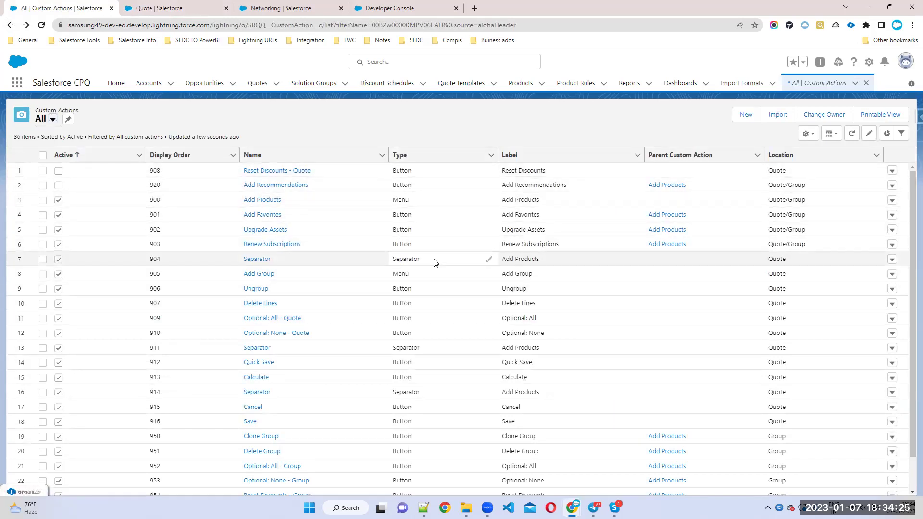
drag(438, 263, 810, 266)
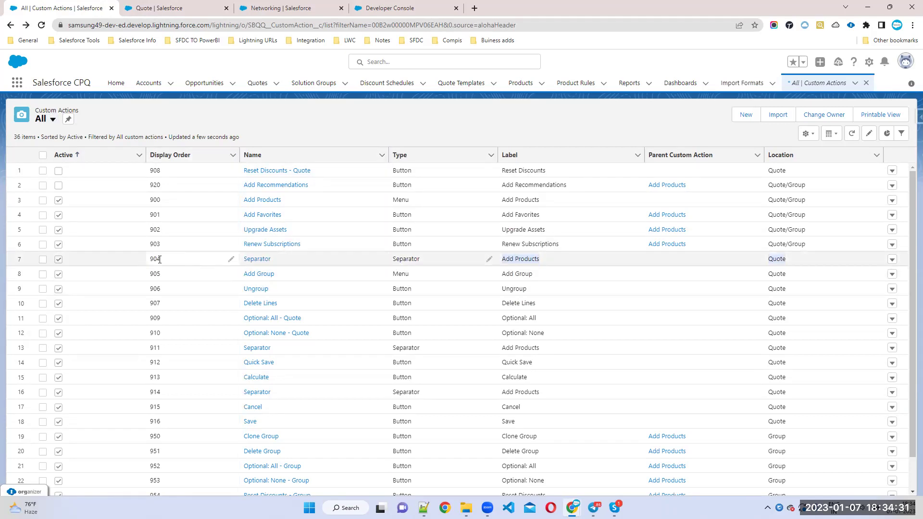
click(254, 260)
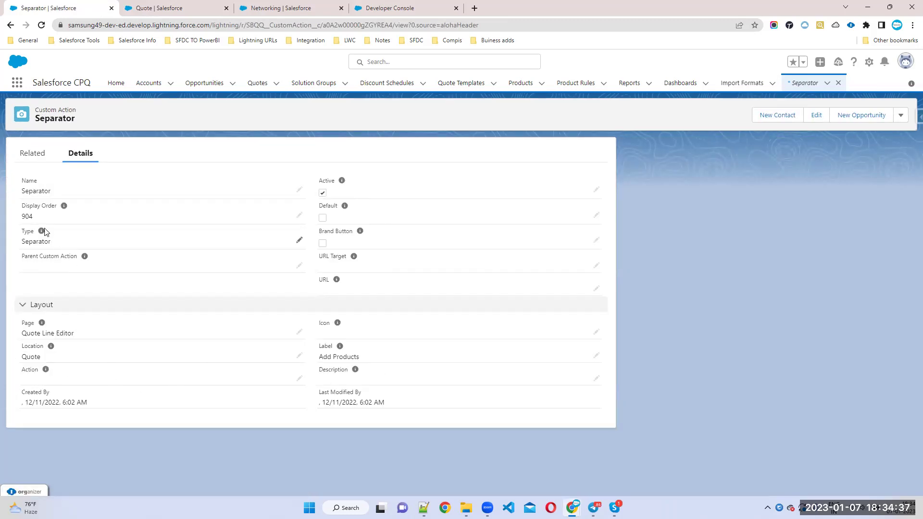
drag(38, 219, 18, 219)
Step: Compare the separator with the quote's button row and examine its Action and Display Order fields
click(182, 12)
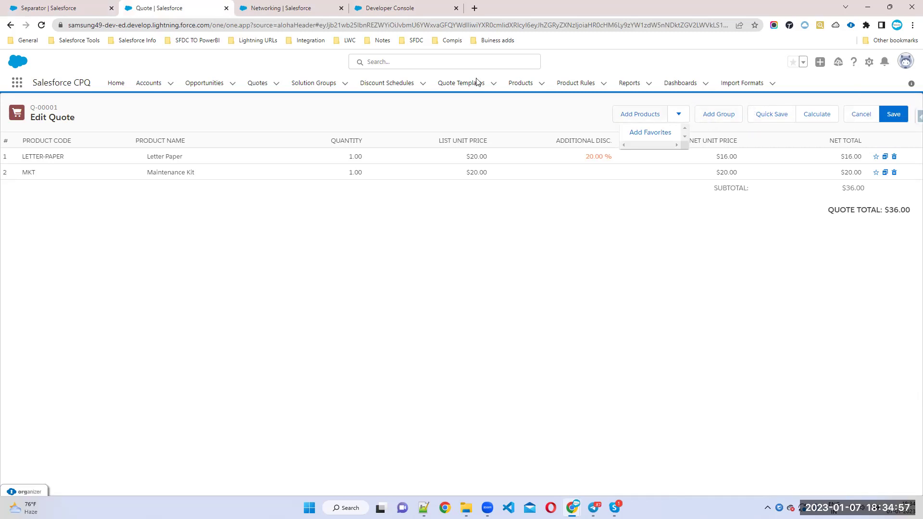
click(73, 10)
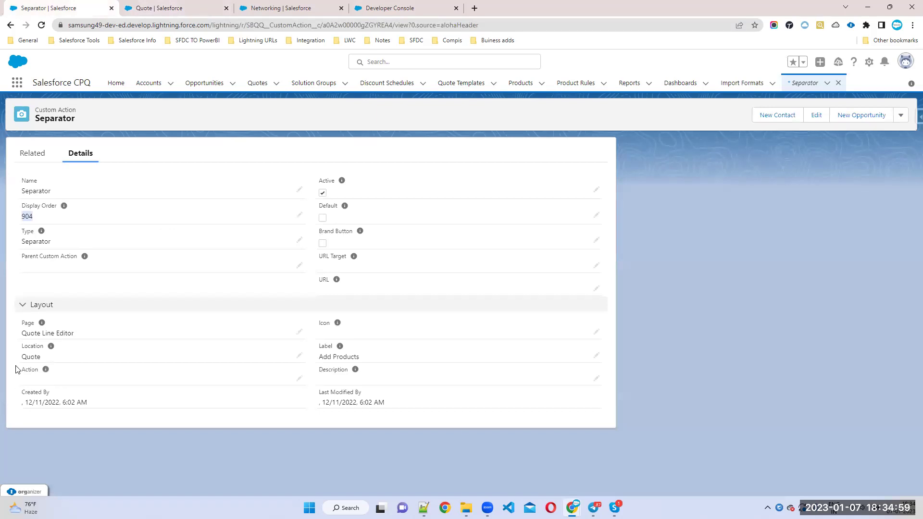
drag(16, 368, 95, 377)
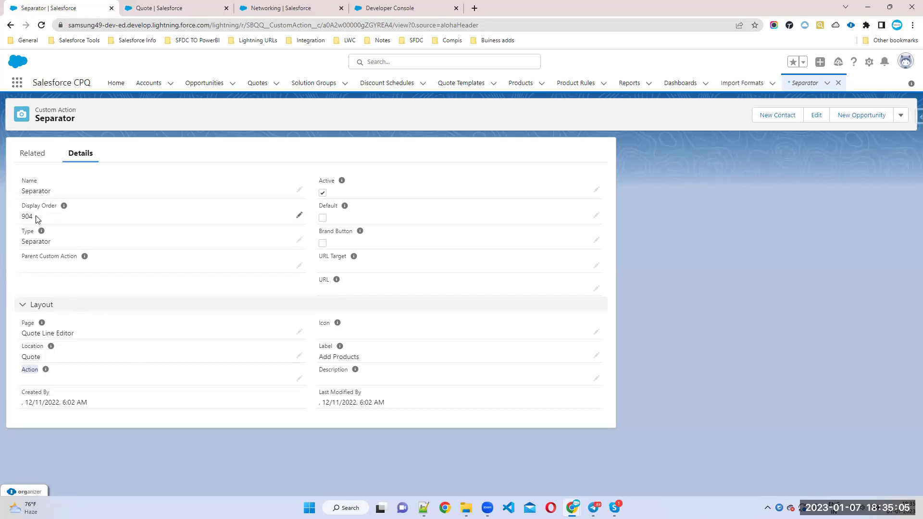
drag(36, 219, 20, 217)
Step: Compare the Renew Subscriptions, Separator and Add Group rows in the Custom Actions list with the button order on the quote
click(11, 26)
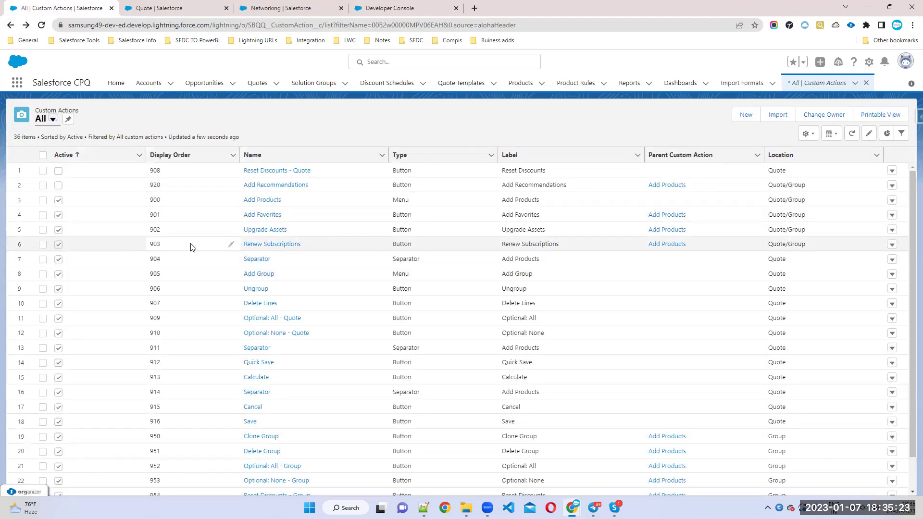
click(243, 247)
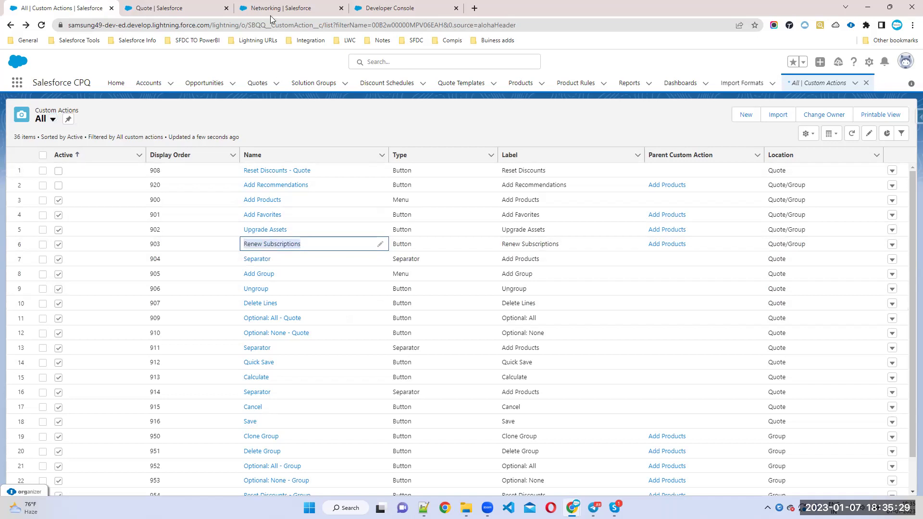
click(174, 4)
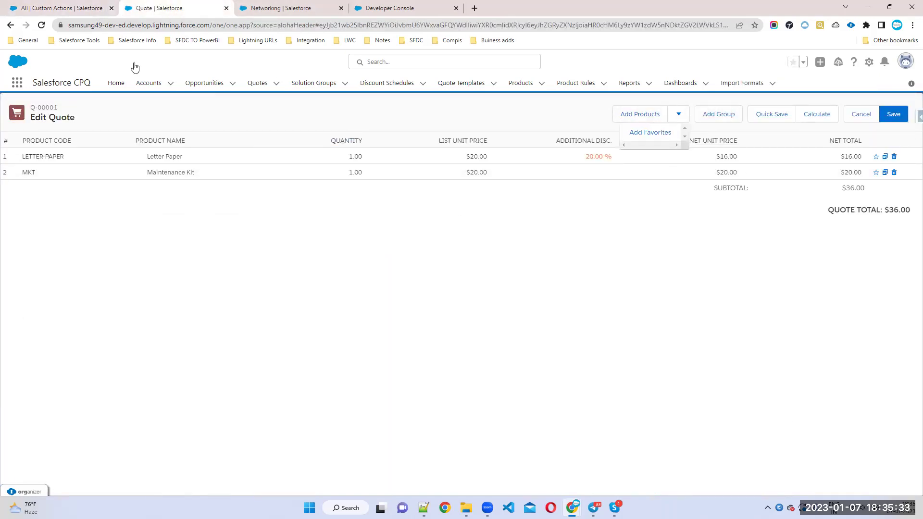
click(74, 11)
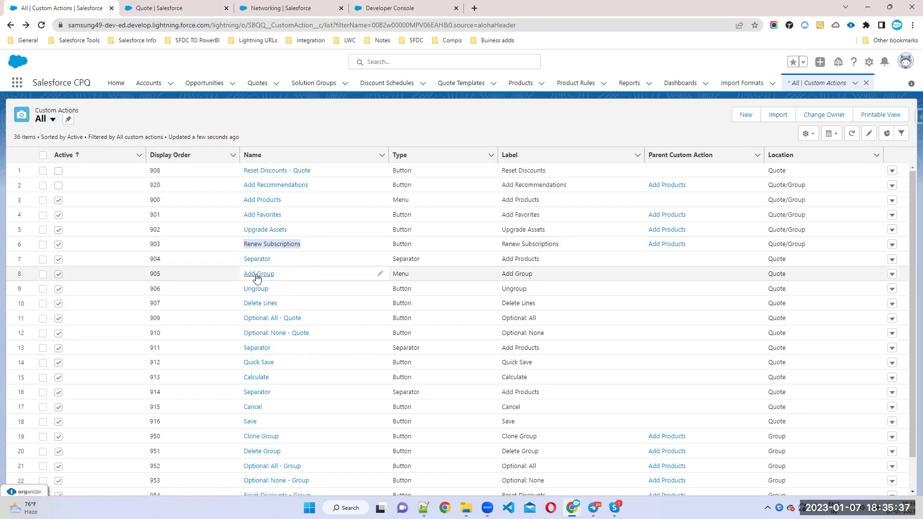
click(159, 8)
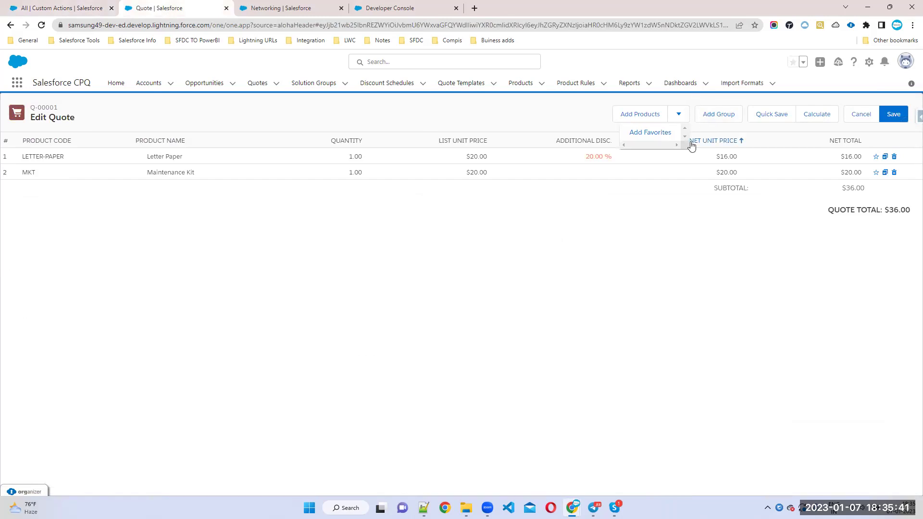
click(73, 7)
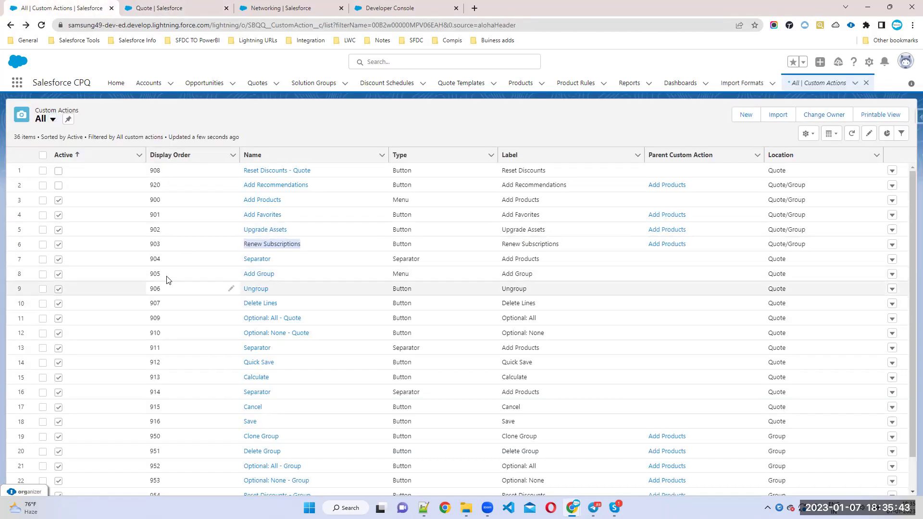
drag(160, 255, 149, 258)
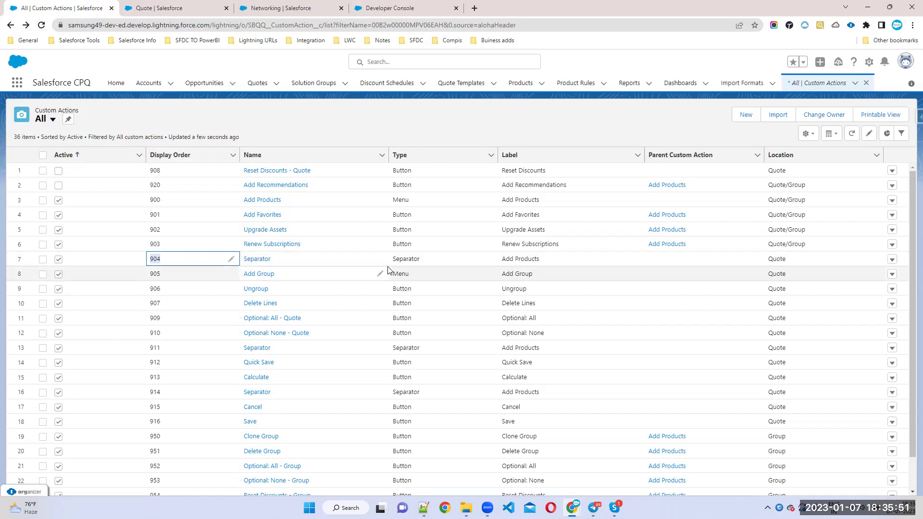
Step: Look through the Custom Actions list for the other Separator rows around Quick Save and Calculate
scroll(248, 442, down, 1)
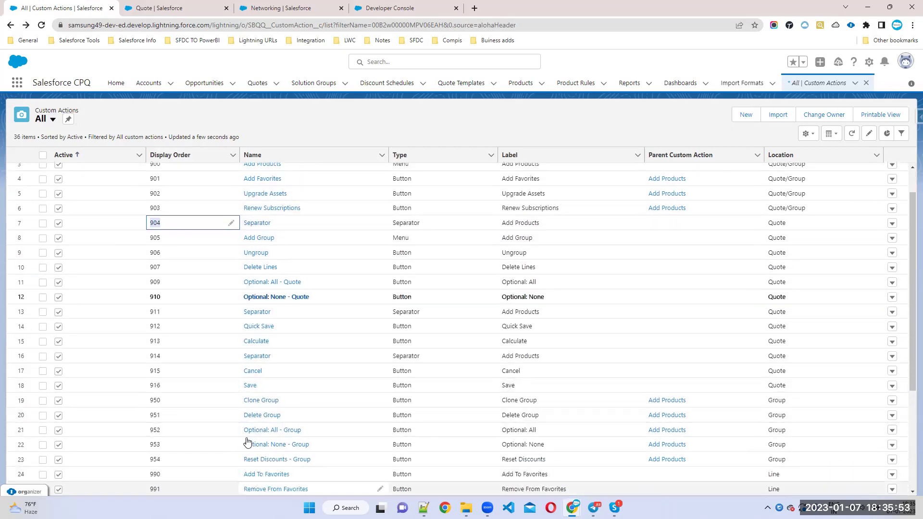
click(279, 313)
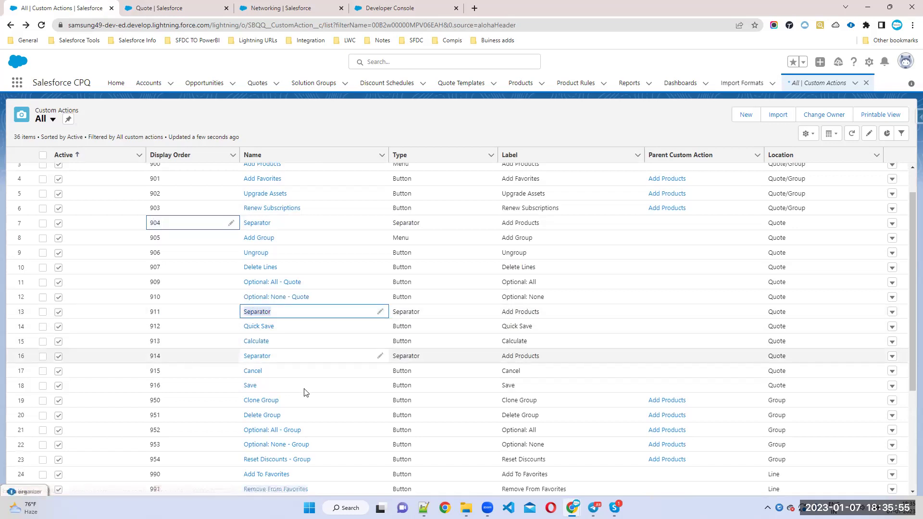
scroll(305, 399, down, 5)
scroll(305, 404, up, 6)
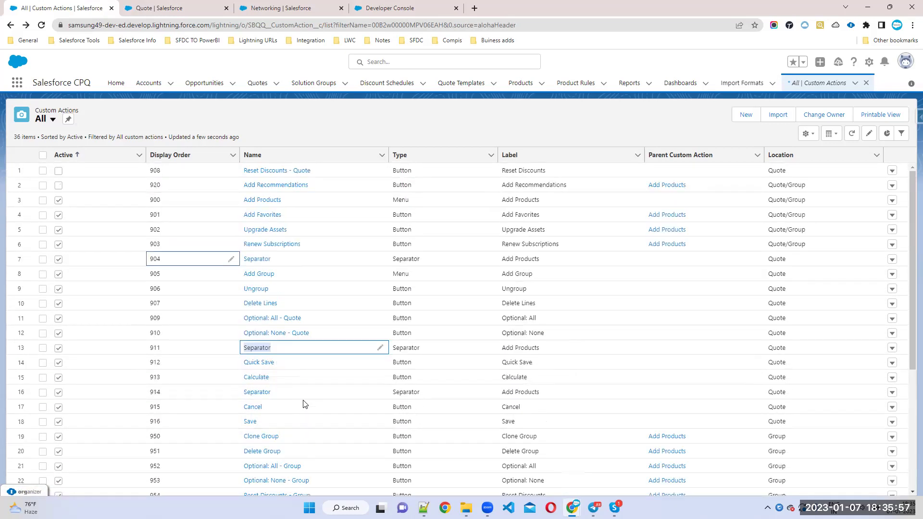
Step: Compare the Add Favorites entry in the quote's Add Products menu with the Custom Actions list
click(173, 9)
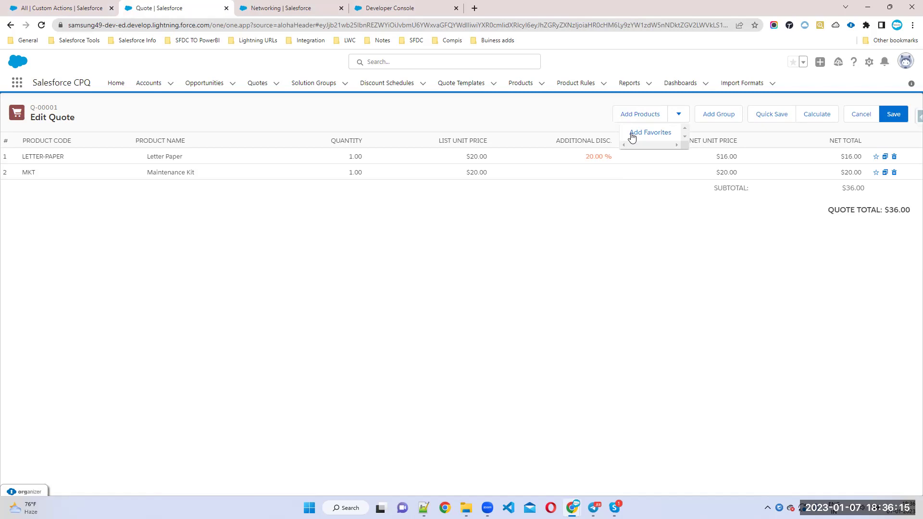
click(73, 7)
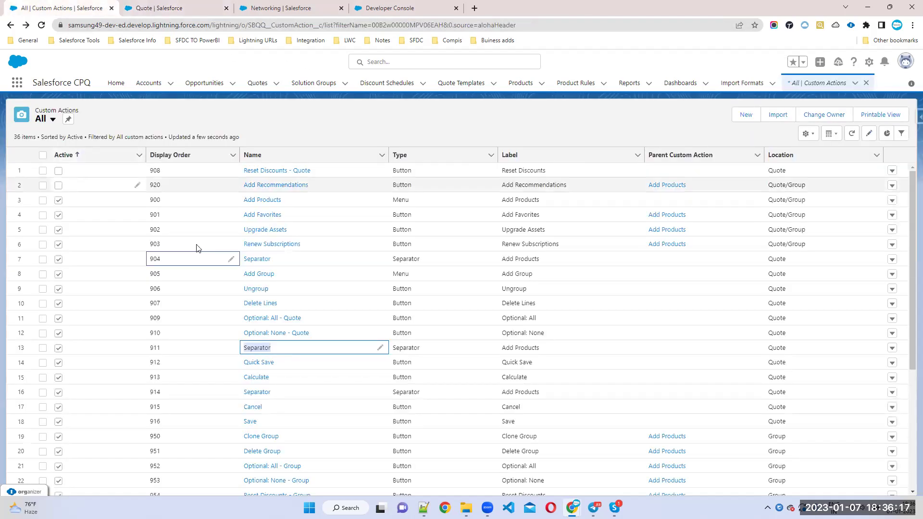
click(170, 8)
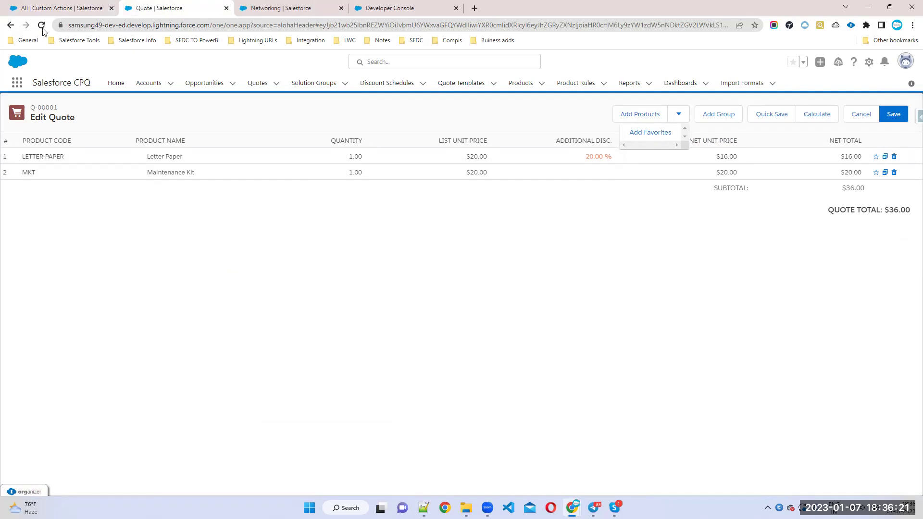
click(98, 6)
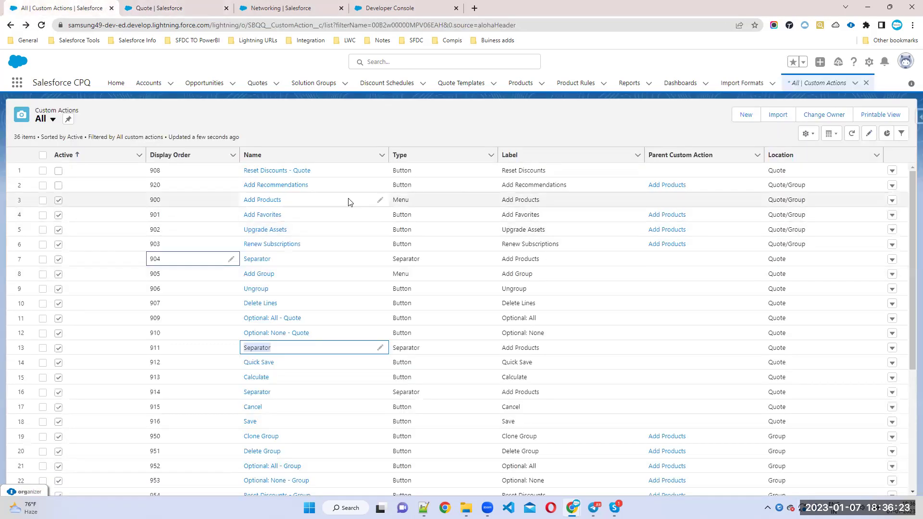
Step: Open the Add Favorites custom action, check its Parent Custom Action, Name, Location and Label, and compare it with the quote
click(259, 215)
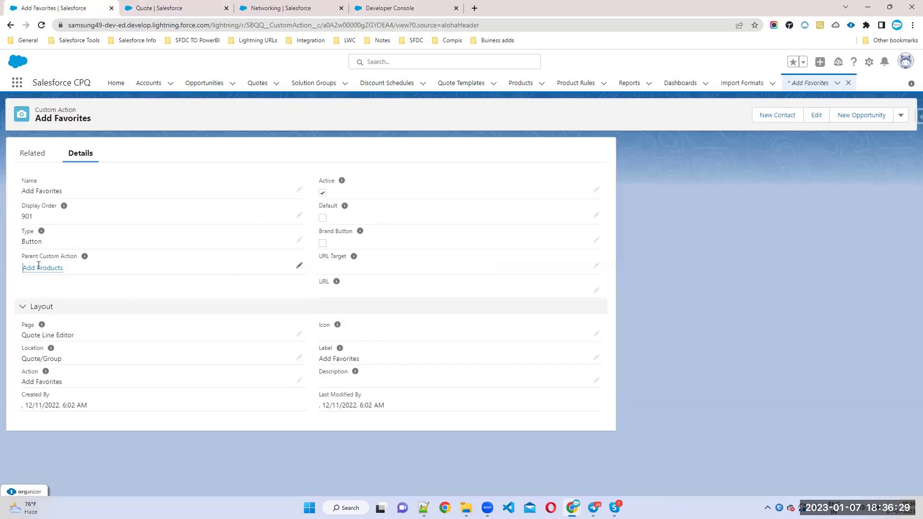
drag(38, 265, 114, 276)
mouse_move(30, 270)
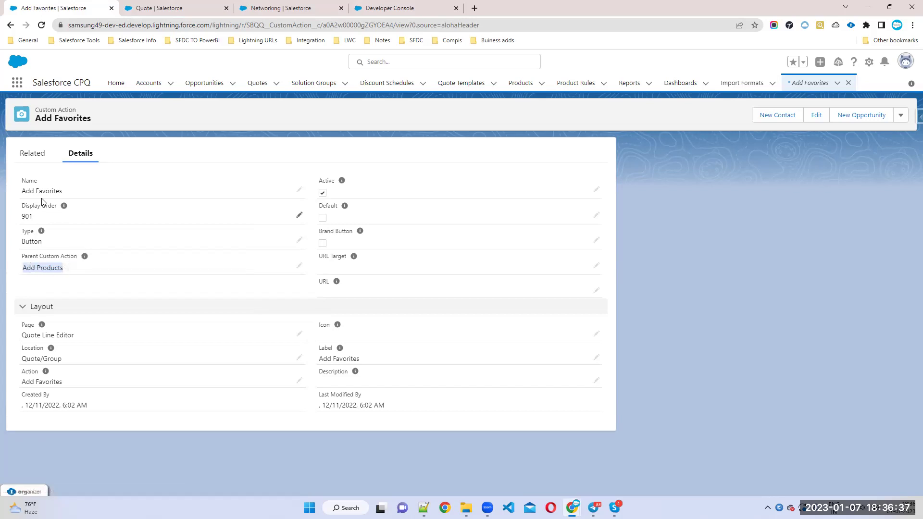
drag(71, 191, 17, 191)
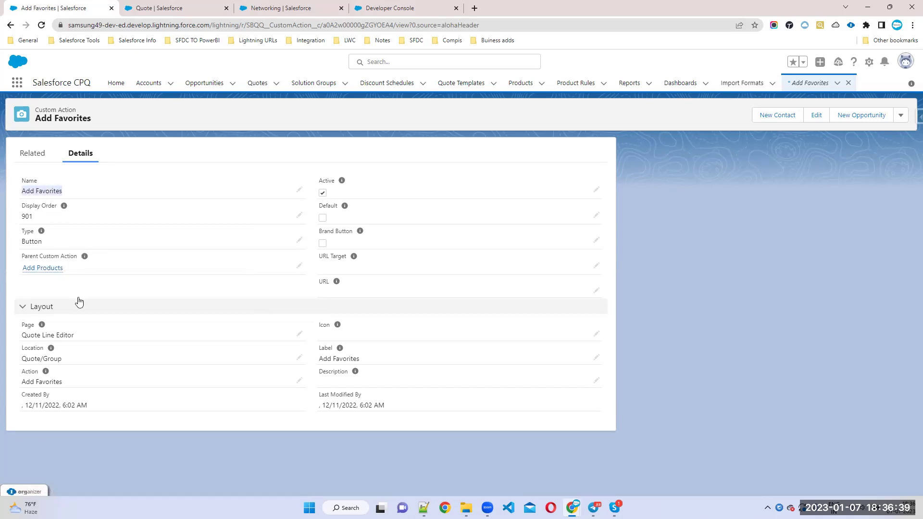
drag(283, 354, 371, 367)
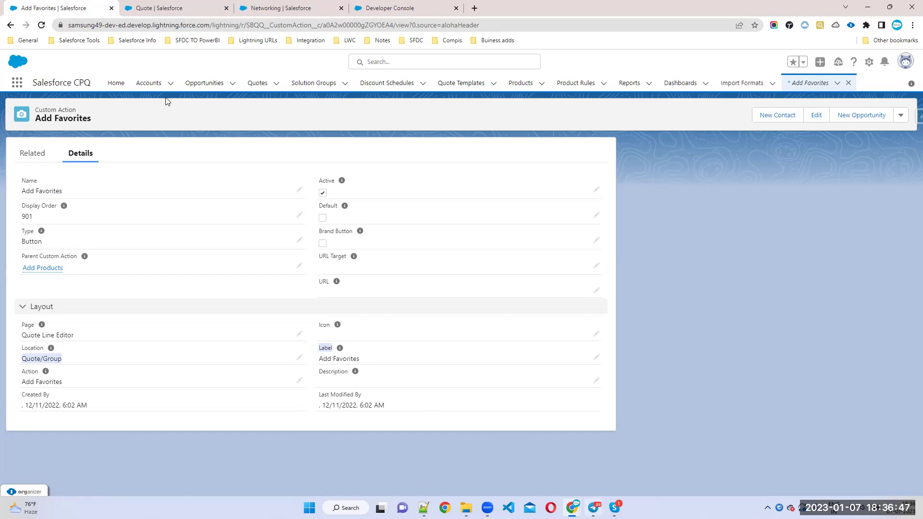
click(165, 7)
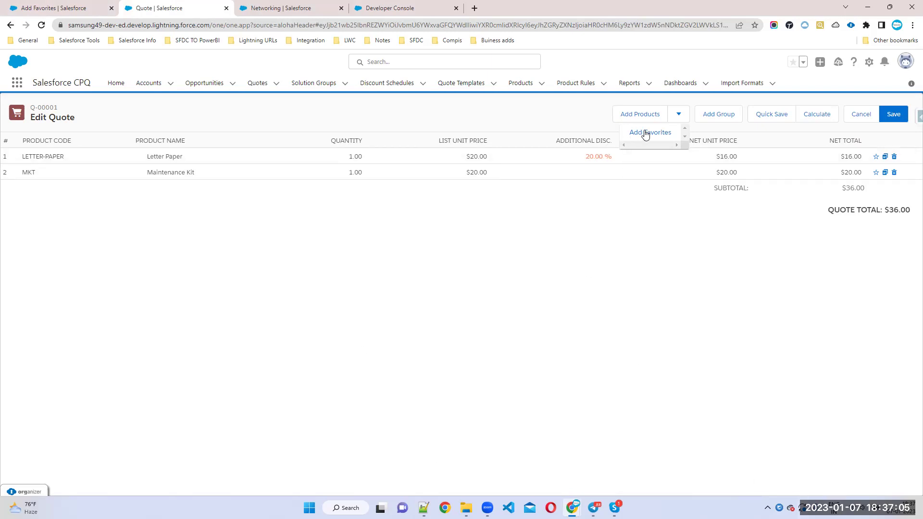
Step: Check the Display Order, Parent Custom Action and Name of the Add Favorites custom action
click(48, 7)
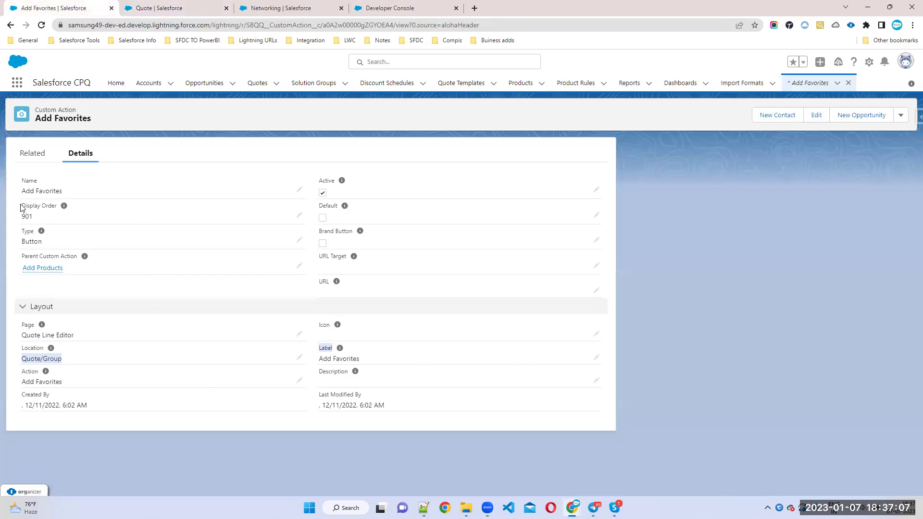
drag(21, 216, 68, 218)
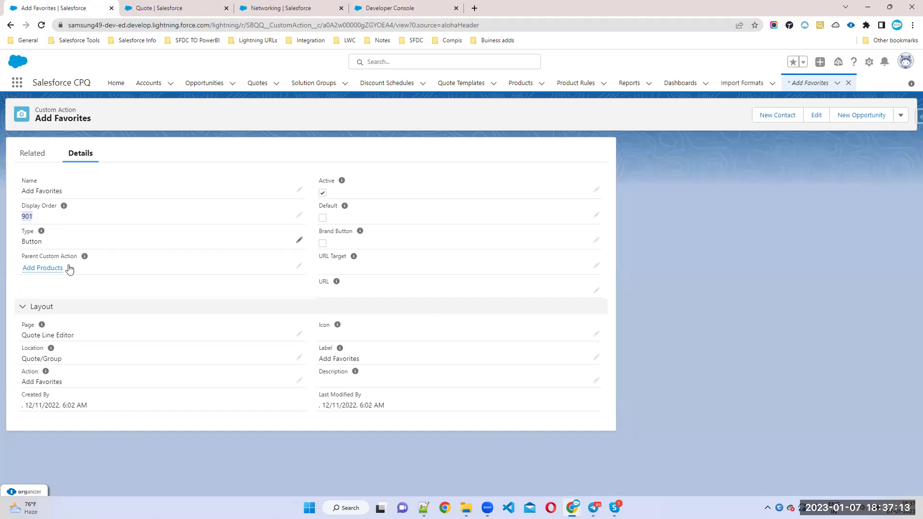
drag(18, 269, 104, 279)
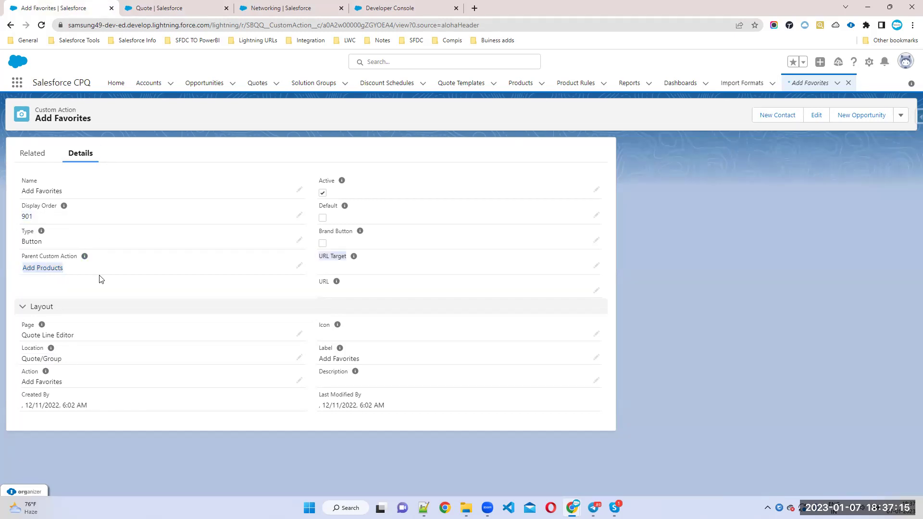
mouse_move(39, 268)
drag(62, 191, 9, 194)
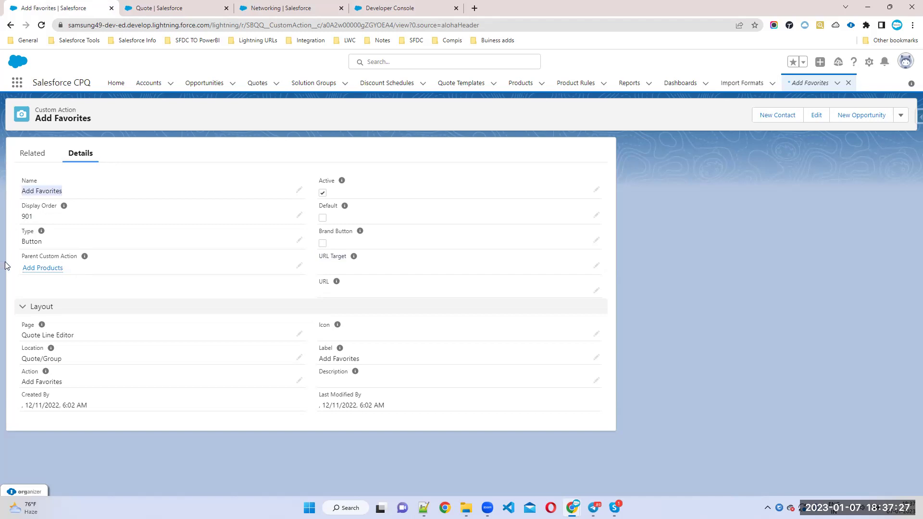
drag(16, 269, 191, 284)
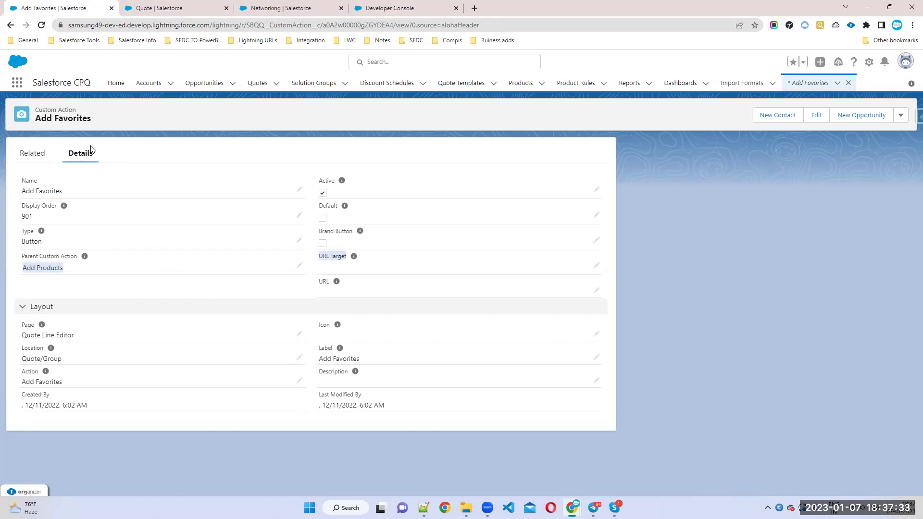
Step: Return to the Custom Actions list, start a new custom action, and consult the Custom Action notes in the Developer Console
click(11, 26)
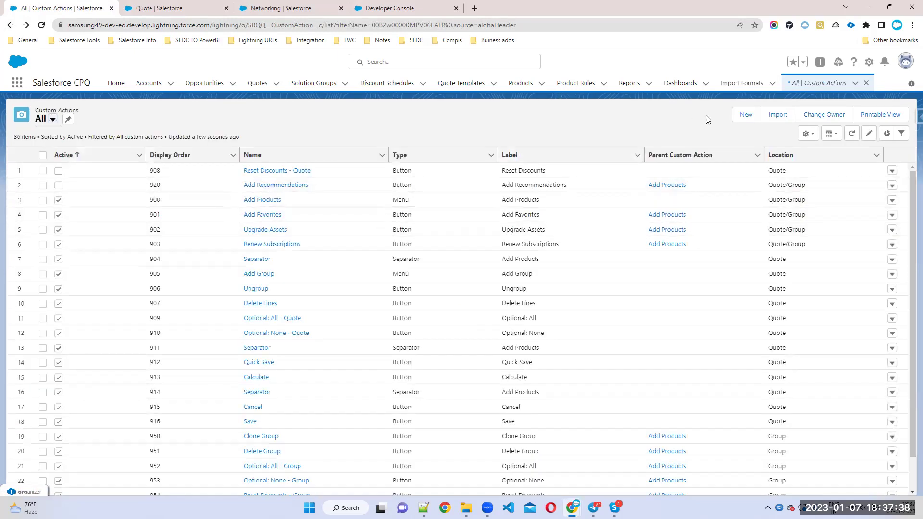
click(746, 115)
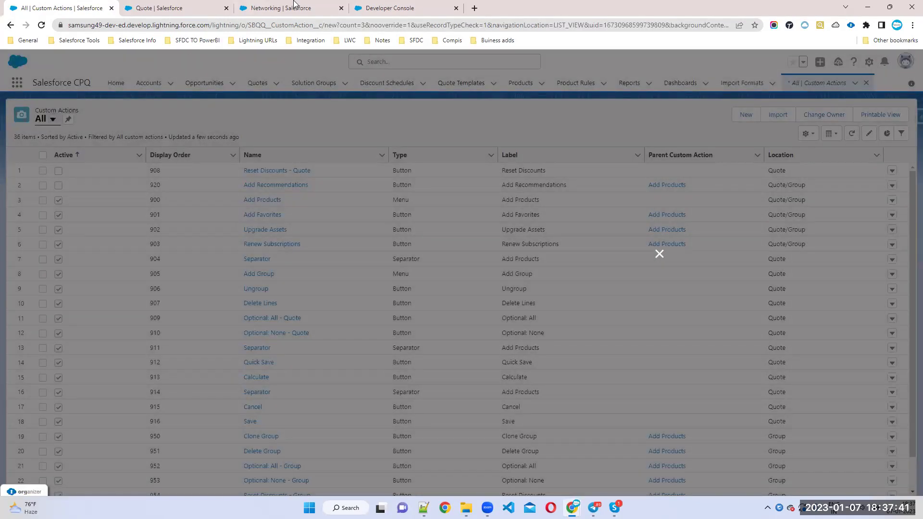
click(390, 9)
scroll(76, 344, down, 2)
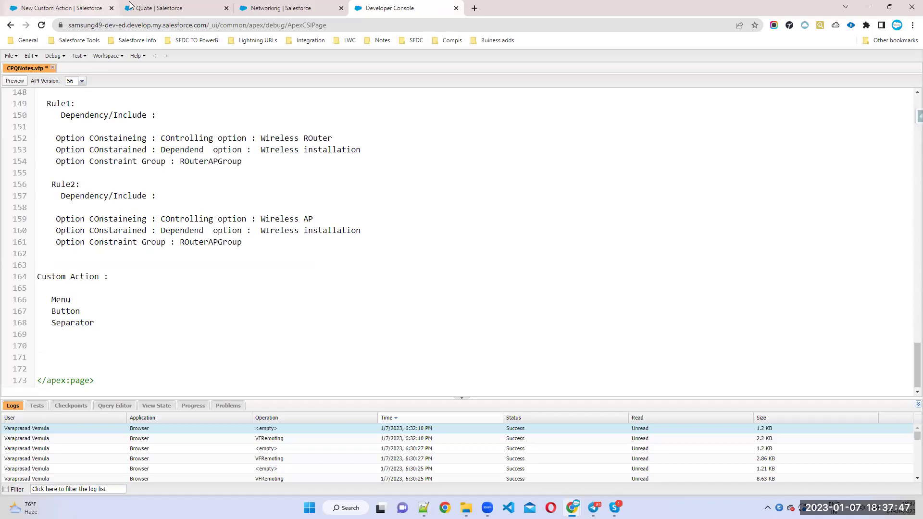
Step: Open Add Products on the quote, check the Product Family of the listed products, and cancel back to the quote
click(156, 8)
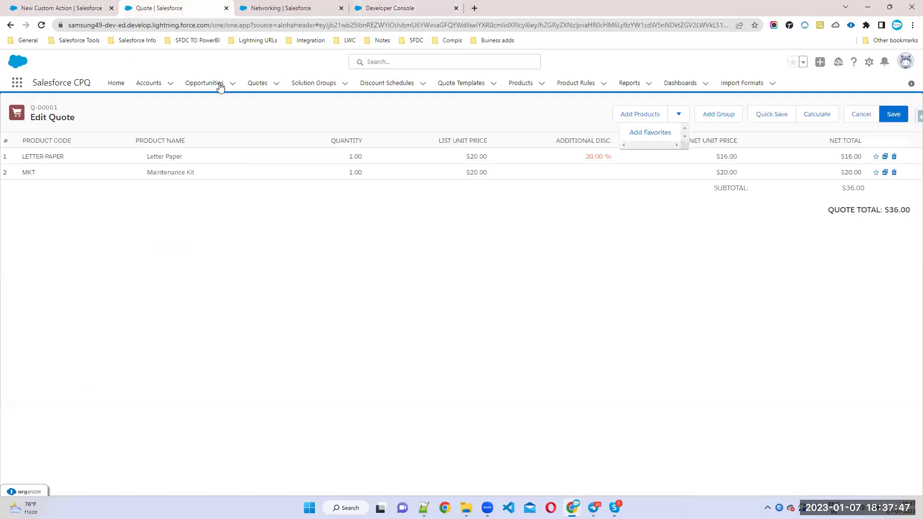
click(645, 116)
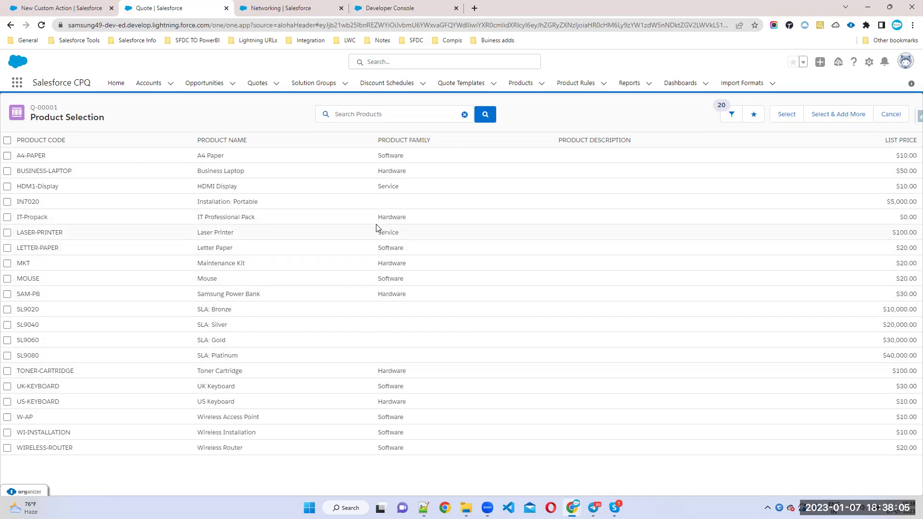
drag(381, 156, 433, 161)
click(892, 115)
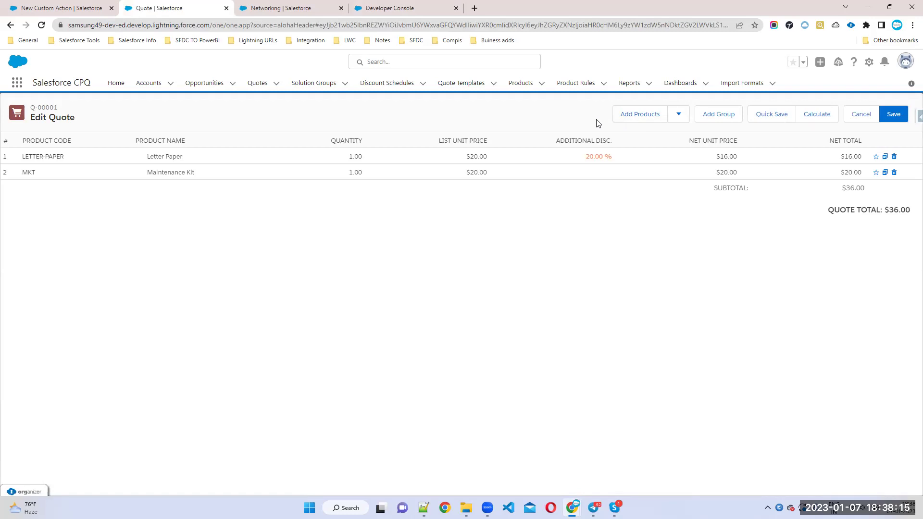
Step: Add the line "Label : Add Software" below the Menu, Button and Separator entries in the CPQNotes.vfp notes
click(413, 5)
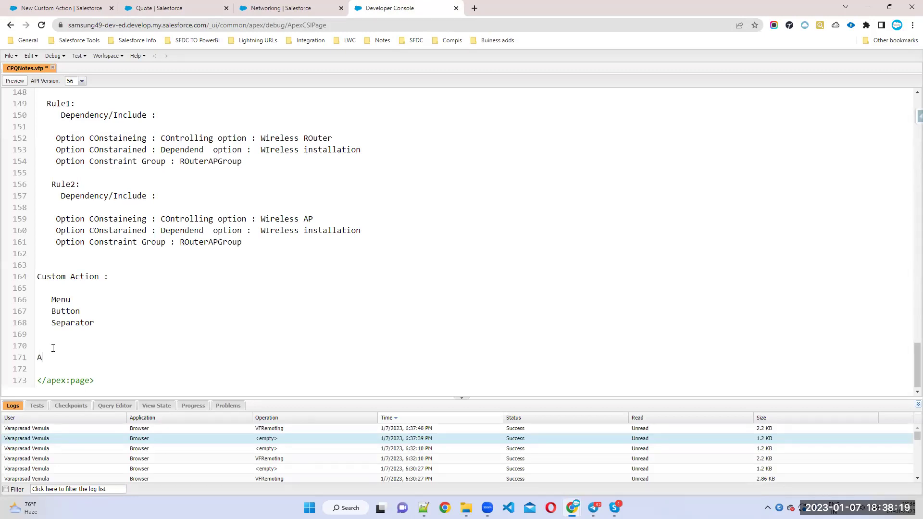
text(oftware)
click(37, 357)
text(Label :)
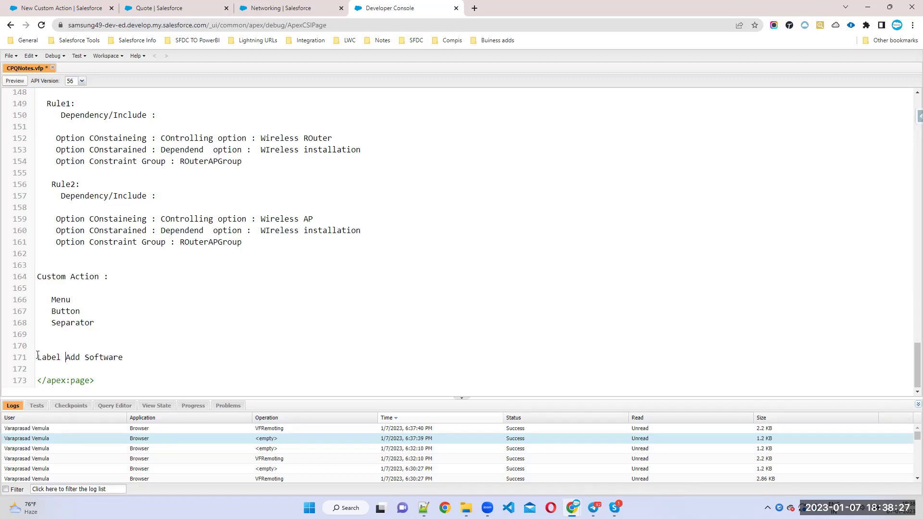
drag(76, 357, 147, 357)
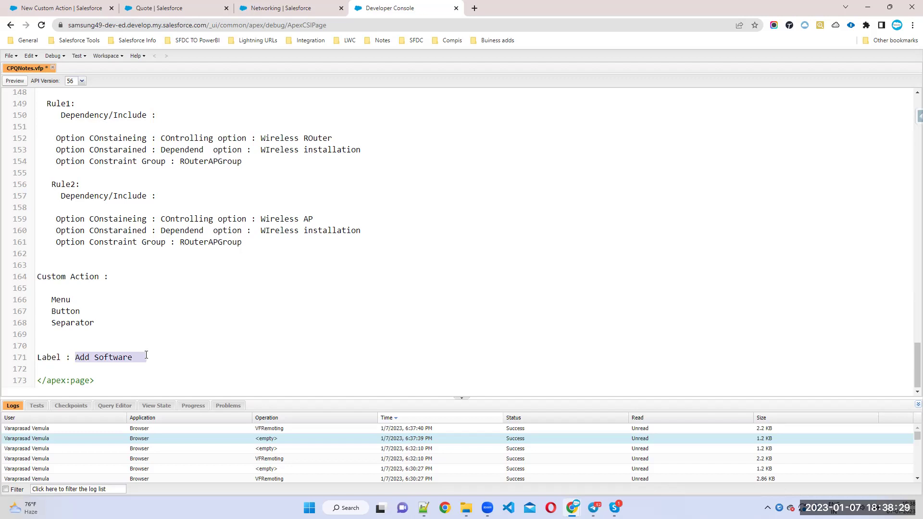
Step: Look through the Label options of the New Custom Action form for Add Software and close the form without saving
click(42, 9)
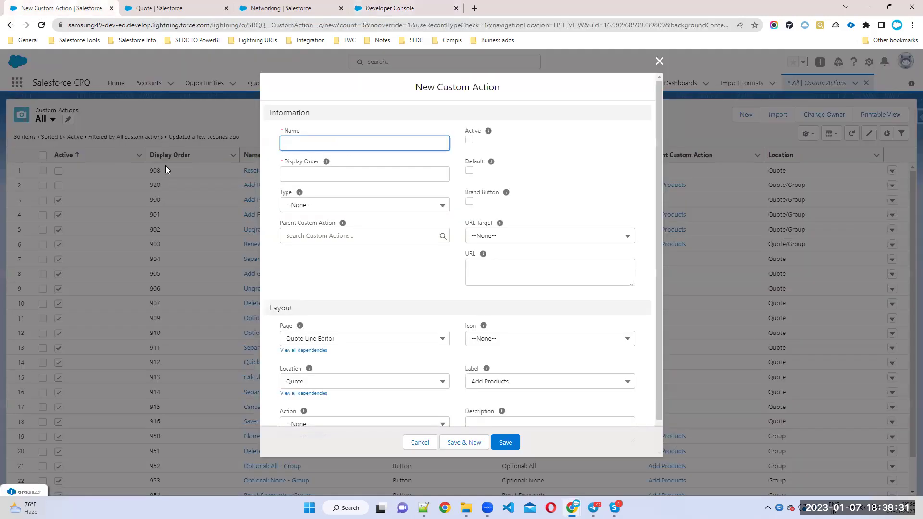
click(501, 371)
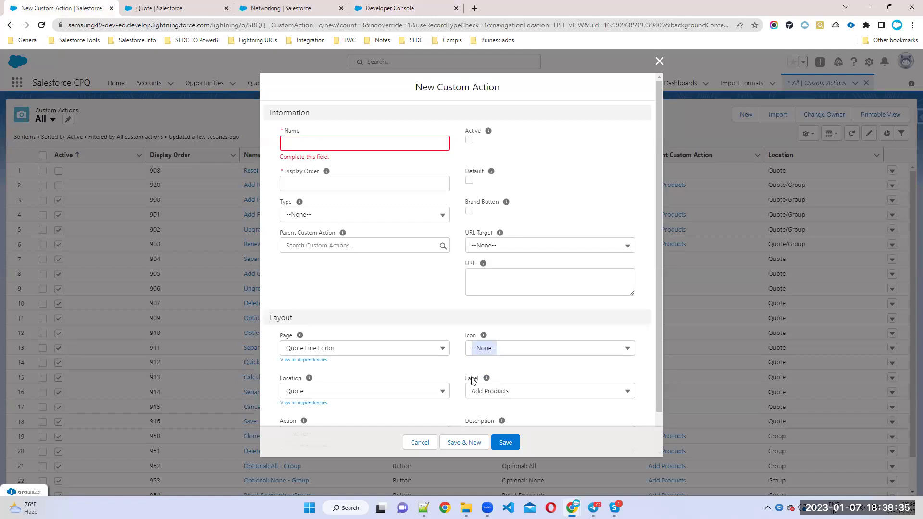
click(480, 392)
scroll(510, 269, down, 3)
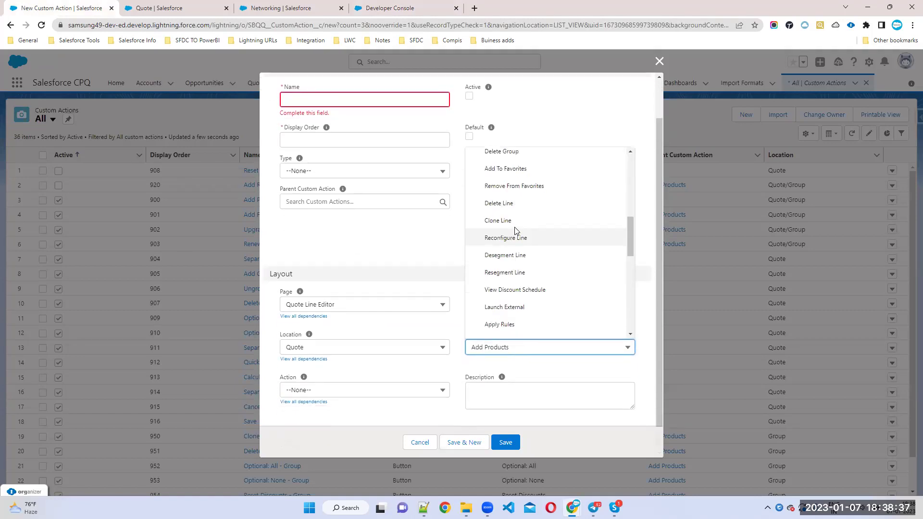
scroll(516, 230, down, 5)
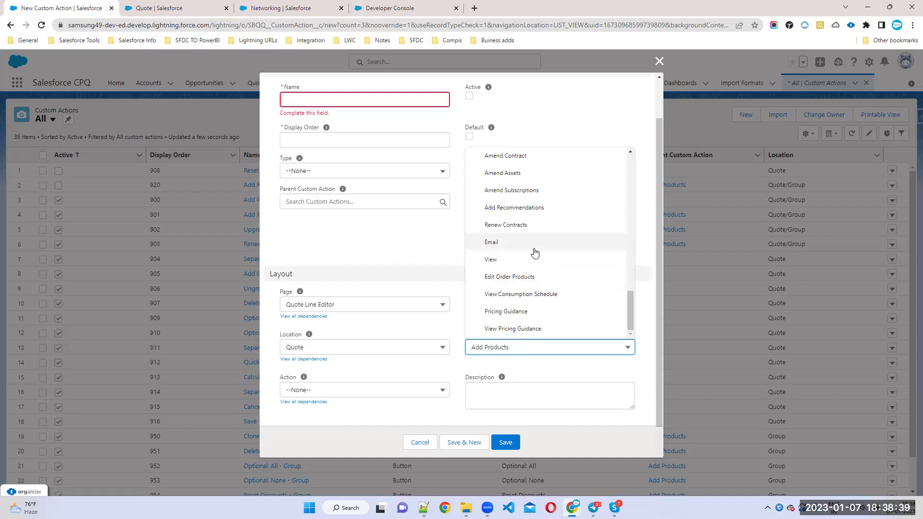
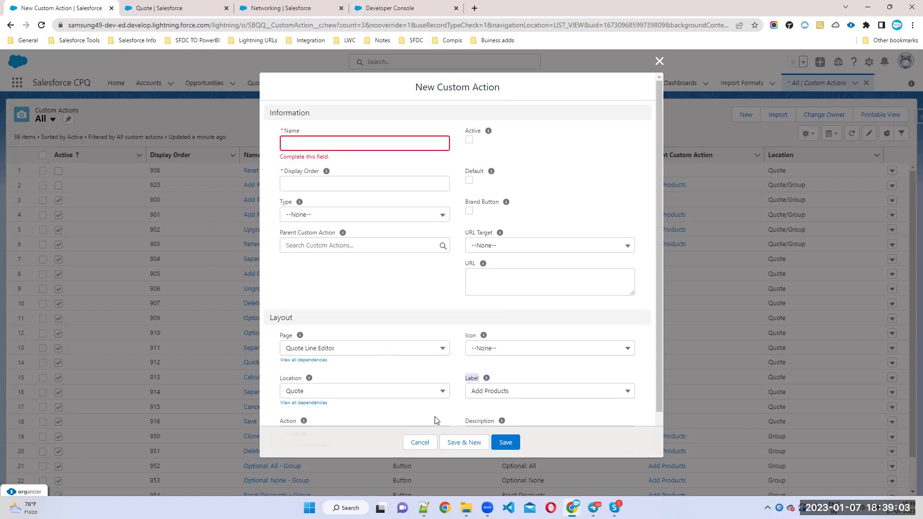
click(660, 63)
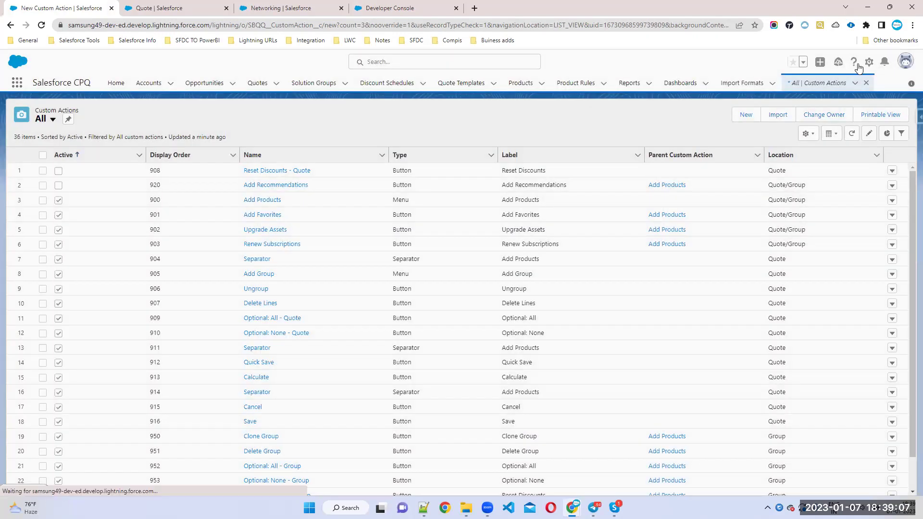
Step: Open the Custom Action object's setup, search its fields for "label" and open the Label field definition
click(869, 62)
click(816, 173)
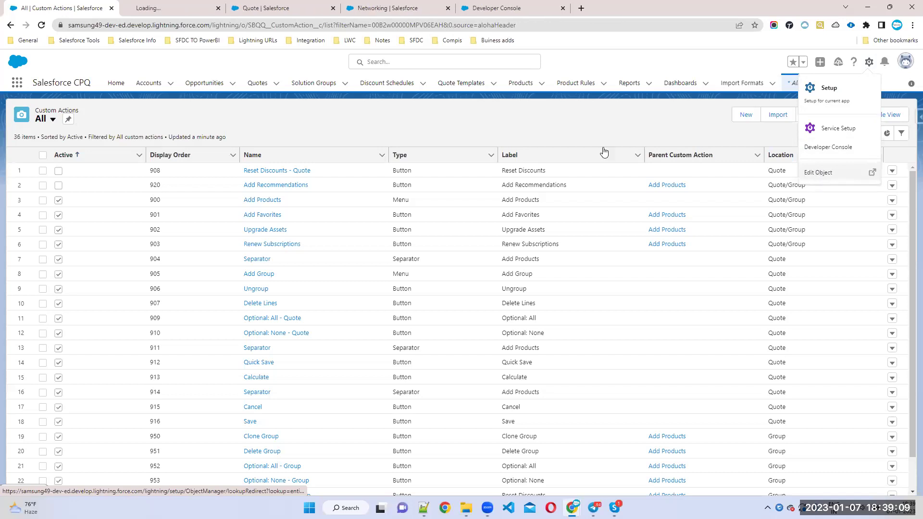
click(153, 13)
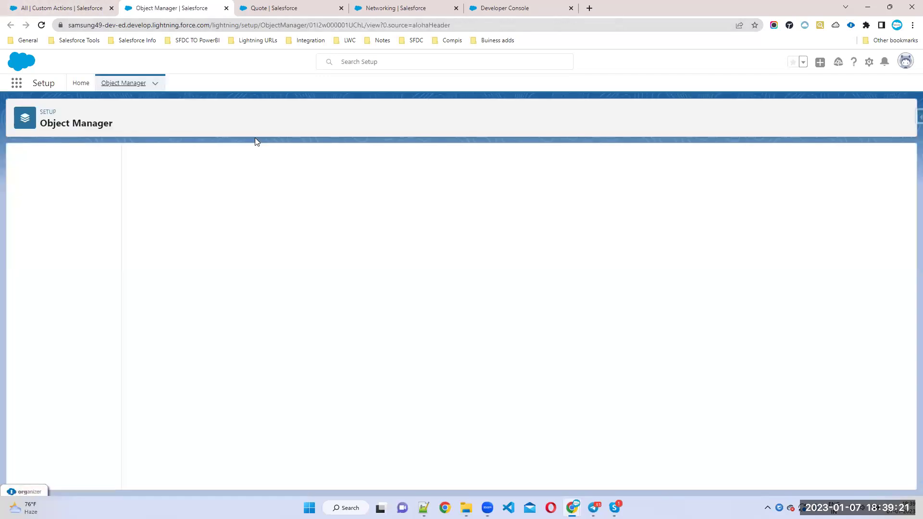
click(46, 179)
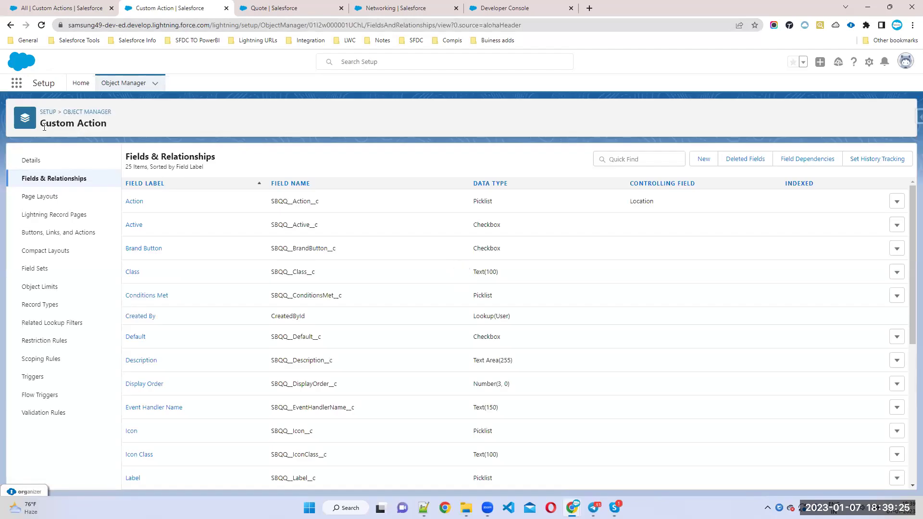
click(617, 162)
text(Iabe)
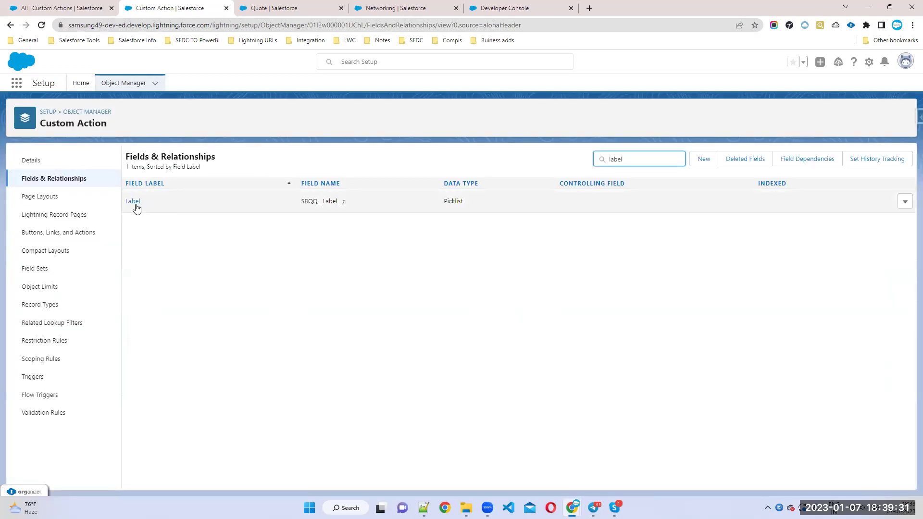
click(136, 207)
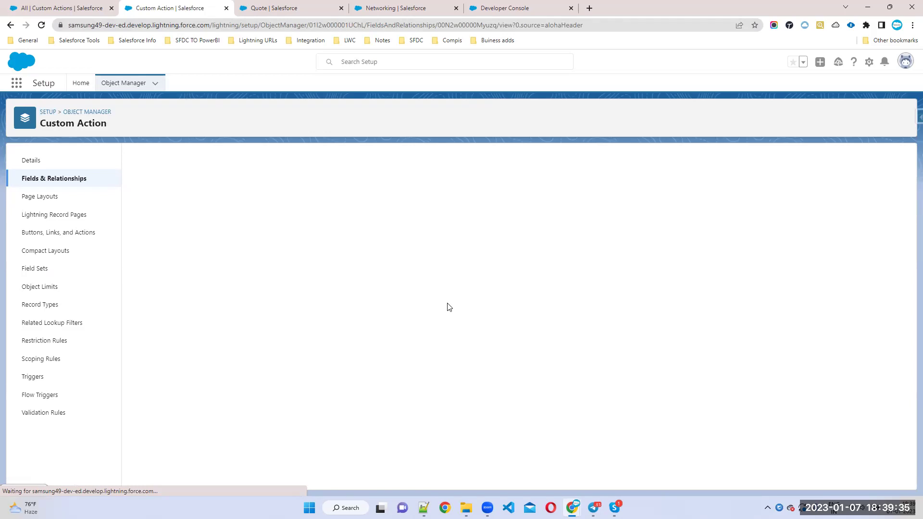
Step: Review the Label field's picklist values and add "Add Software" as a new value
scroll(464, 330, down, 9)
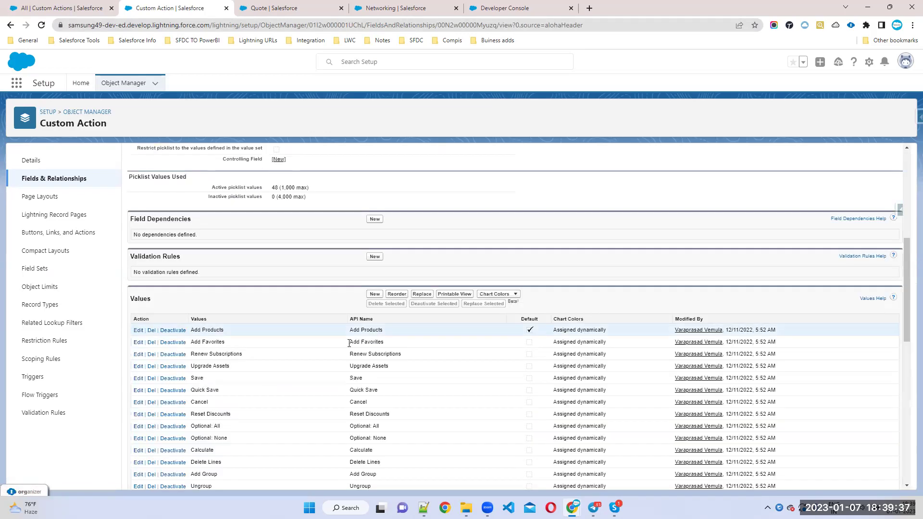
drag(350, 187, 395, 189)
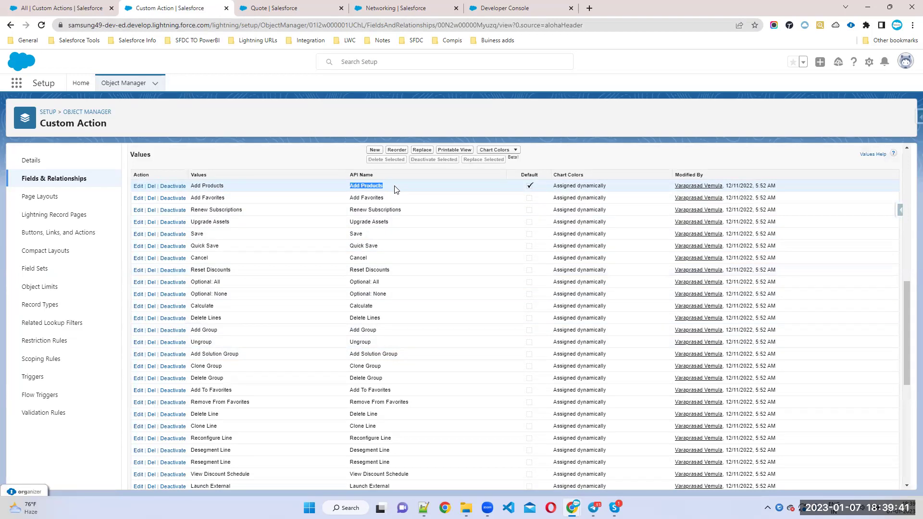
drag(350, 198, 372, 198)
scroll(357, 397, down, 1)
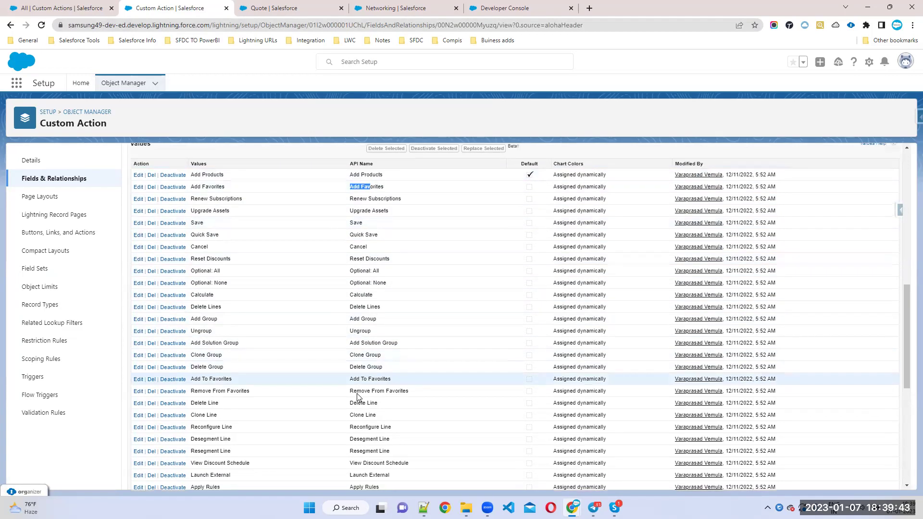
scroll(357, 397, down, 6)
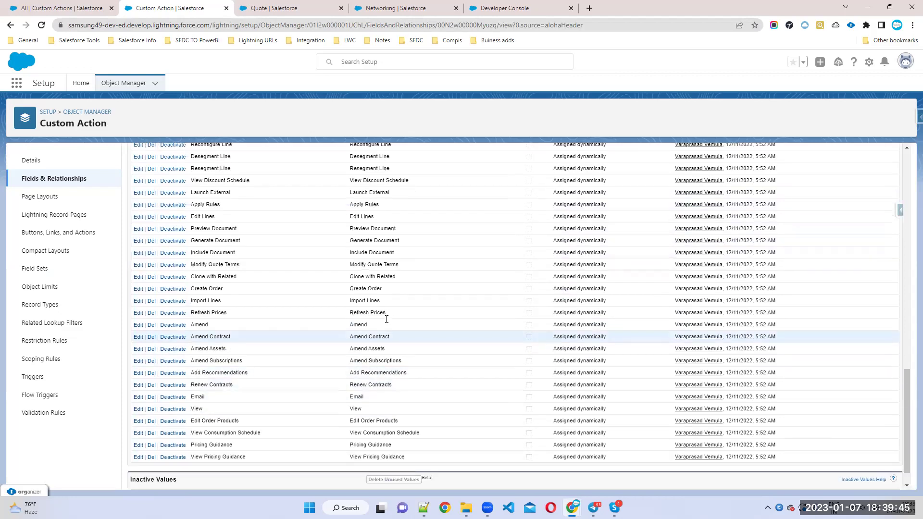
scroll(387, 320, up, 10)
click(374, 358)
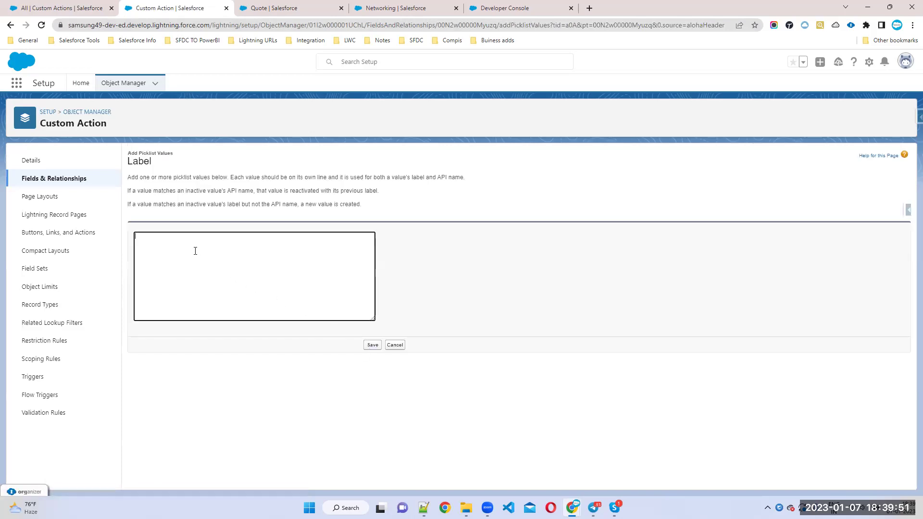
text(Add Software)
click(373, 346)
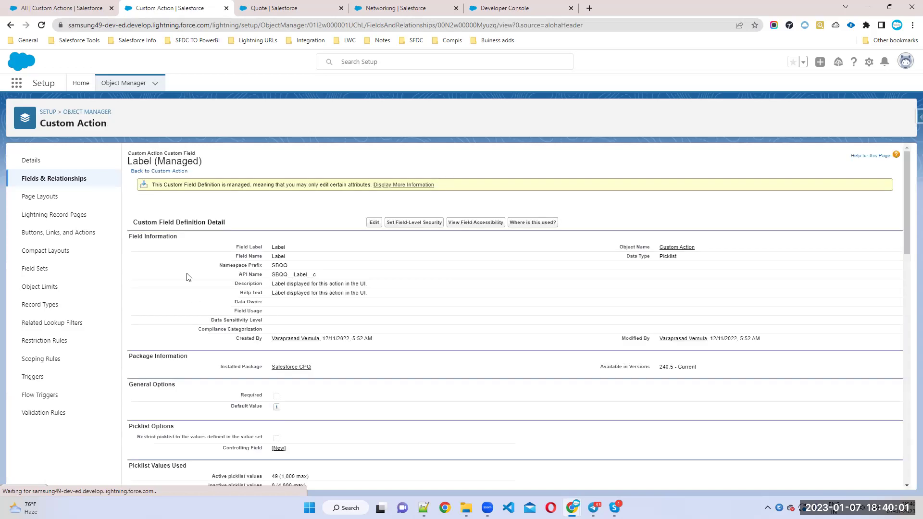
Step: Start a new custom action from the Custom Actions list and set its Label to Add Software
click(63, 9)
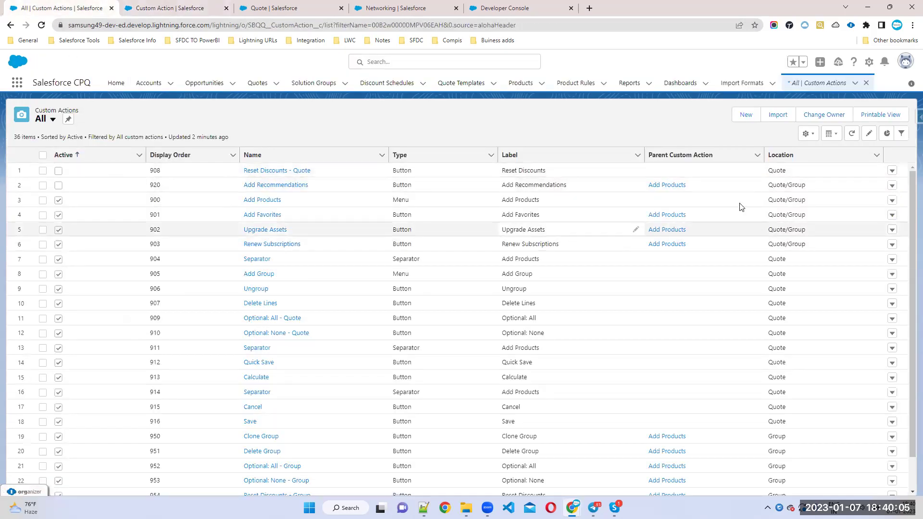
click(745, 116)
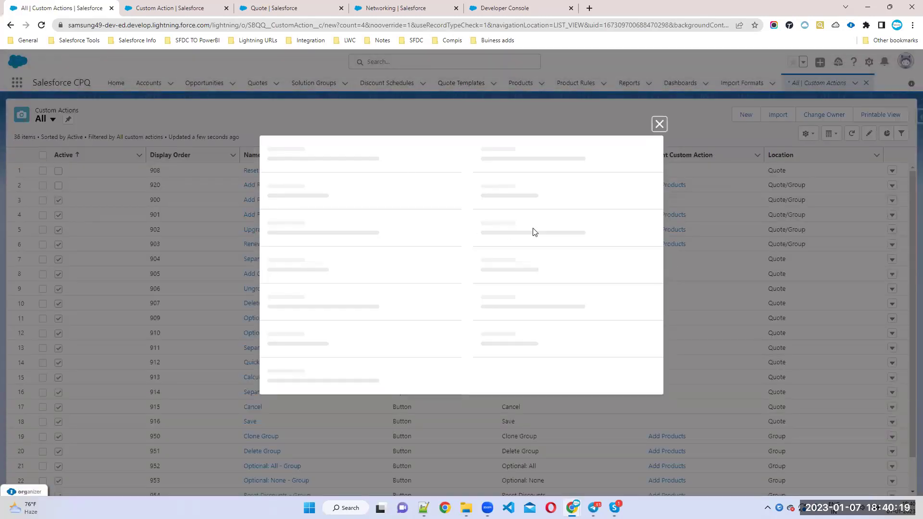
scroll(476, 372, down, 1)
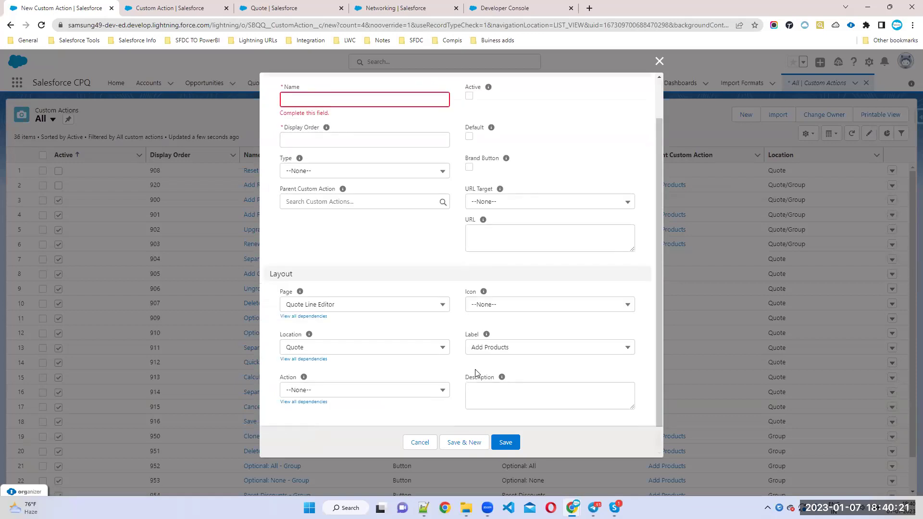
click(542, 347)
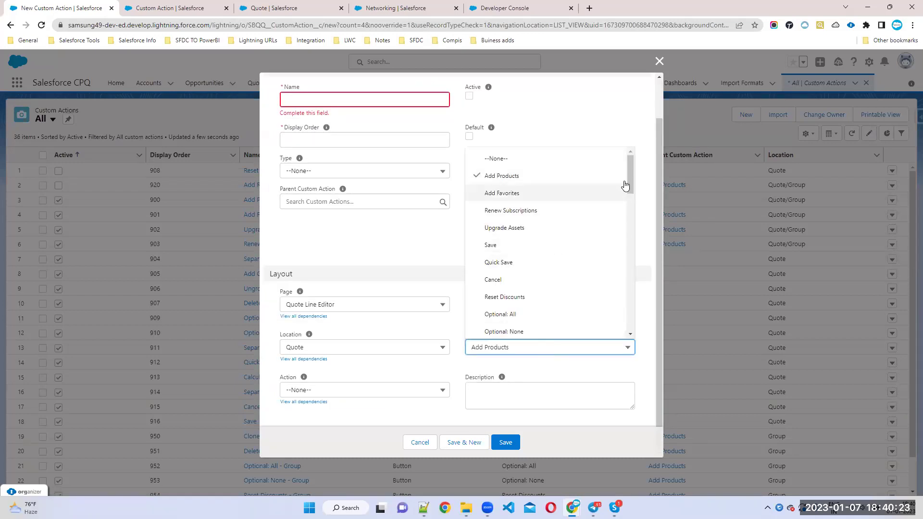
drag(629, 178, 631, 312)
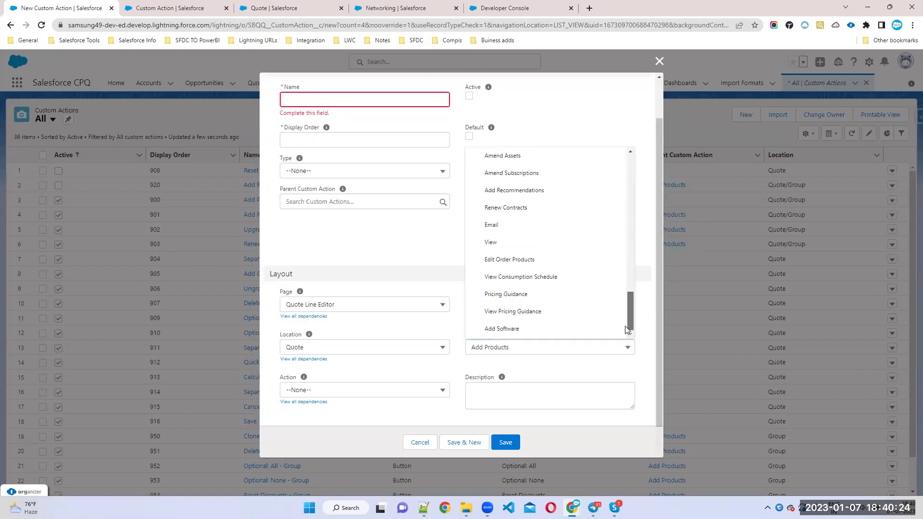
click(498, 330)
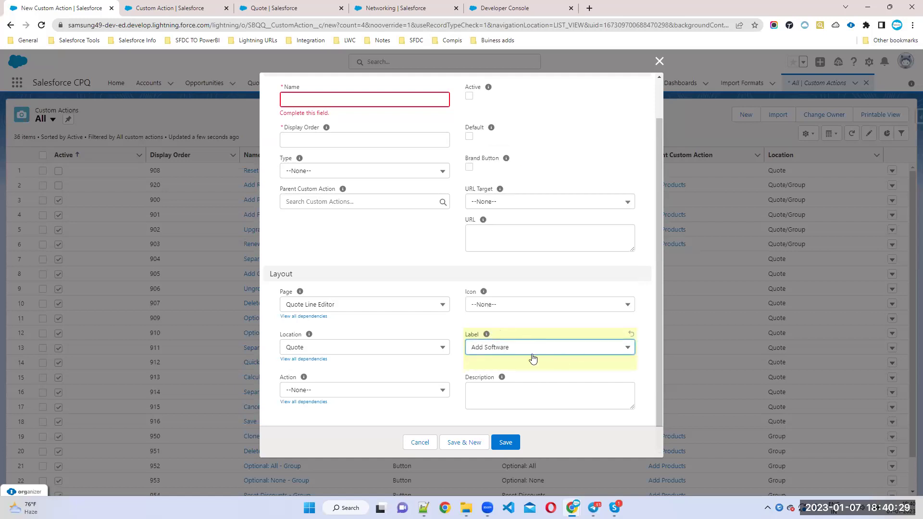
Step: Name the custom action "Add Software" and enable its Active and Brand Button options, checking the quote line editor's buttons for reference
scroll(303, 159, up, 1)
click(294, 145)
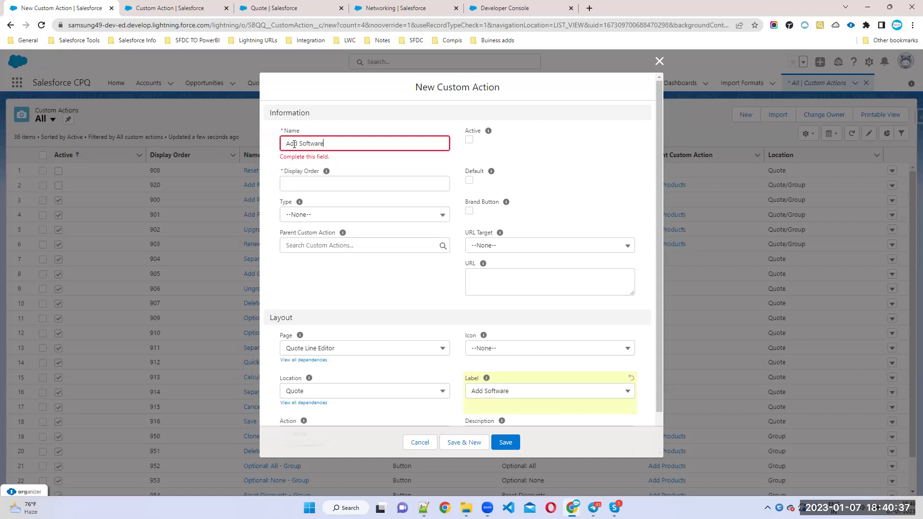
click(470, 140)
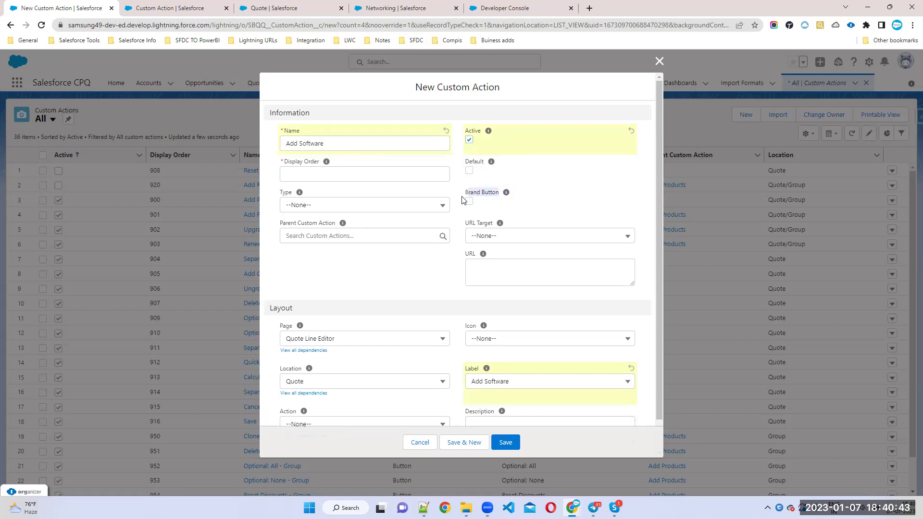
click(274, 9)
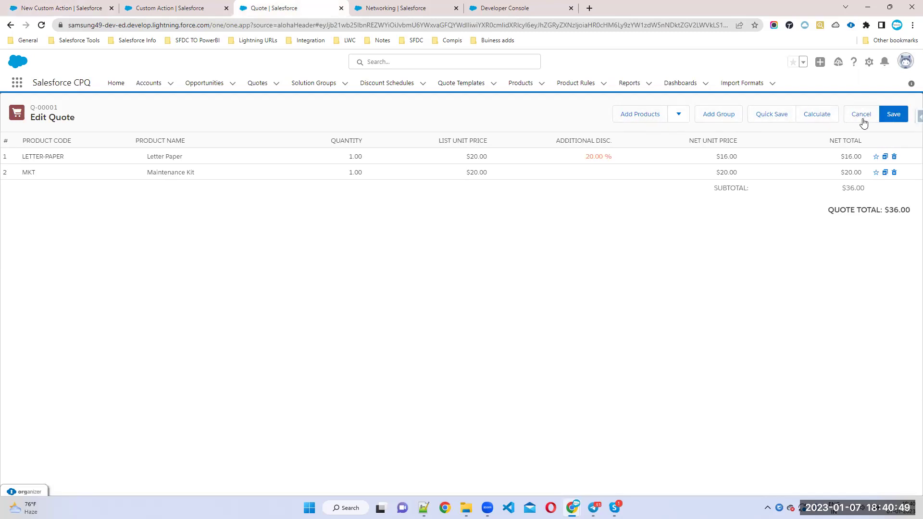
click(49, 8)
click(471, 204)
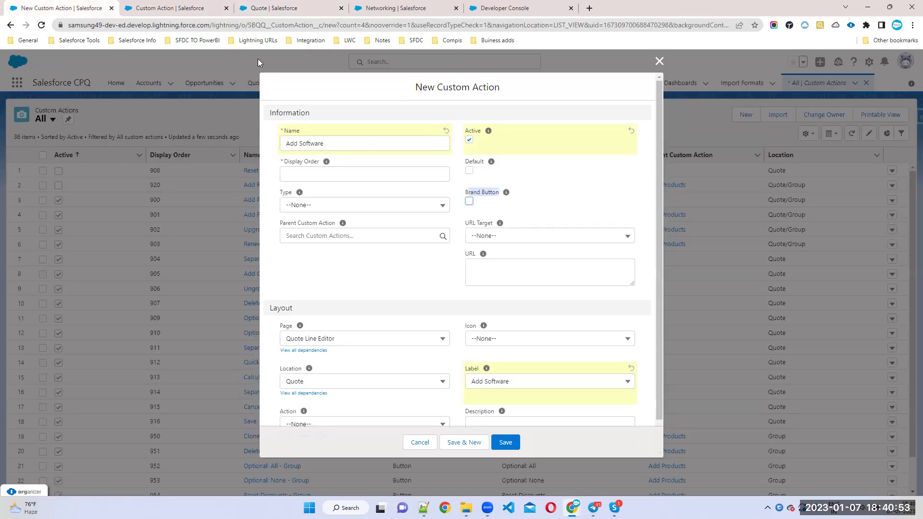
Step: Compare the quote line editor's action buttons with the Brand Button and Name settings in the new custom action form
click(196, 5)
click(310, 9)
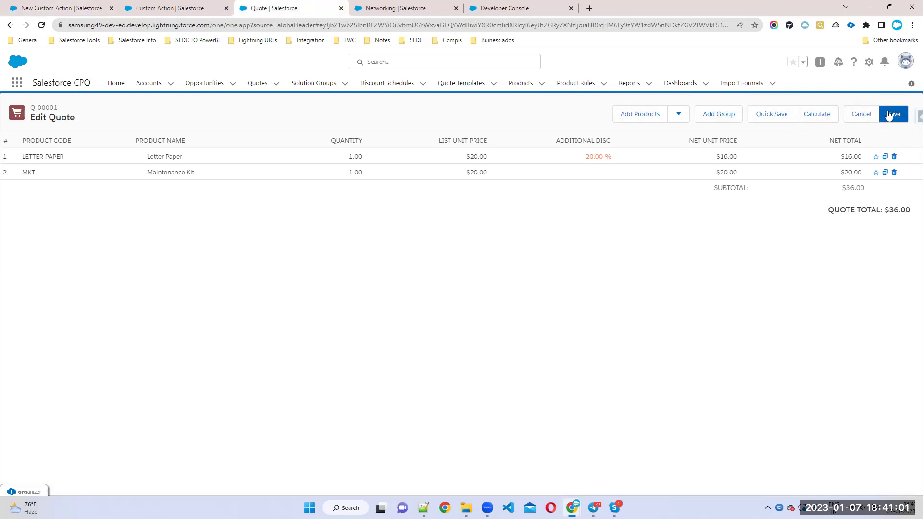
click(62, 8)
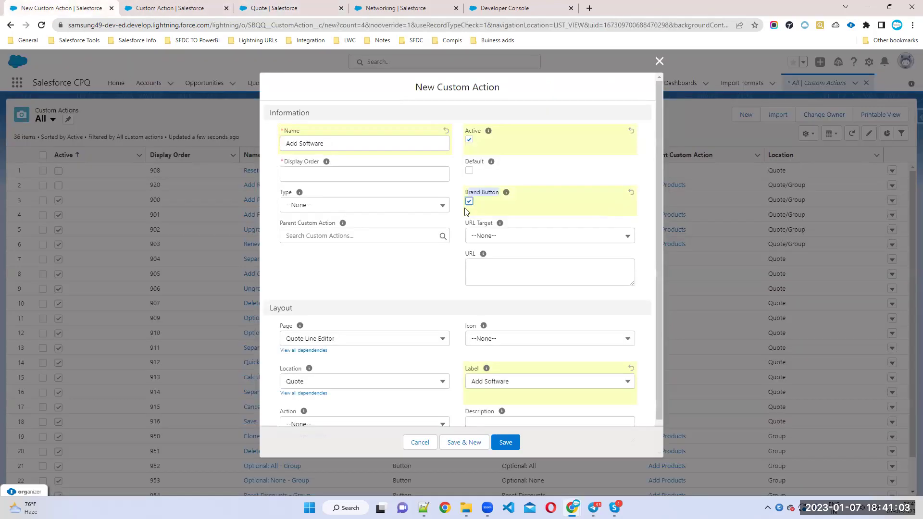
drag(514, 193, 460, 206)
drag(337, 142, 268, 145)
click(187, 9)
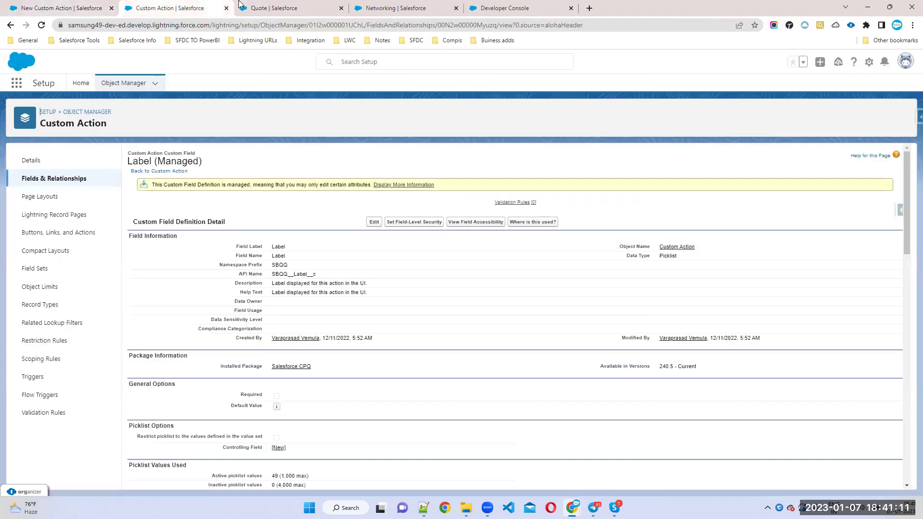
click(240, 5)
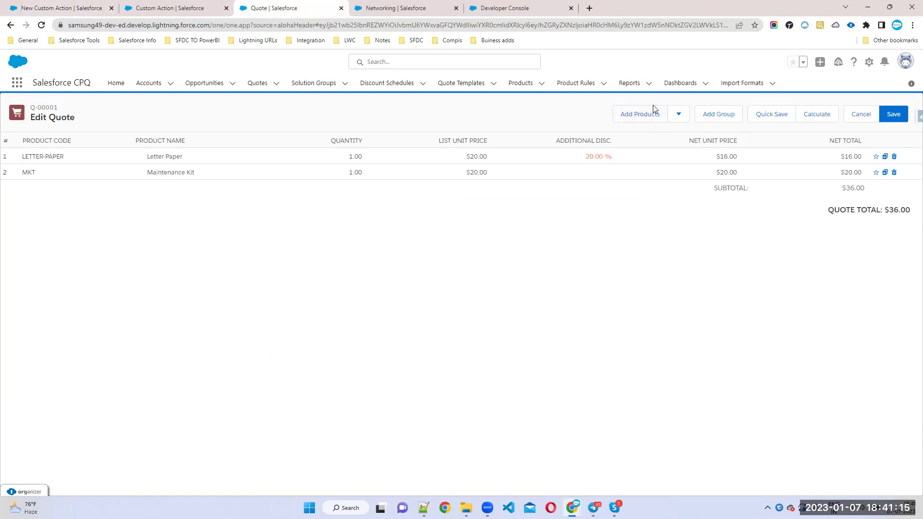
click(167, 9)
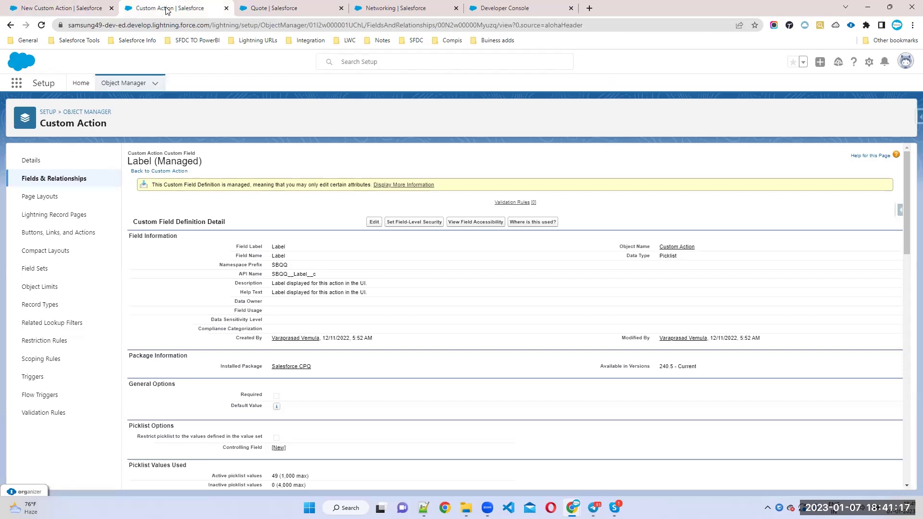
click(79, 8)
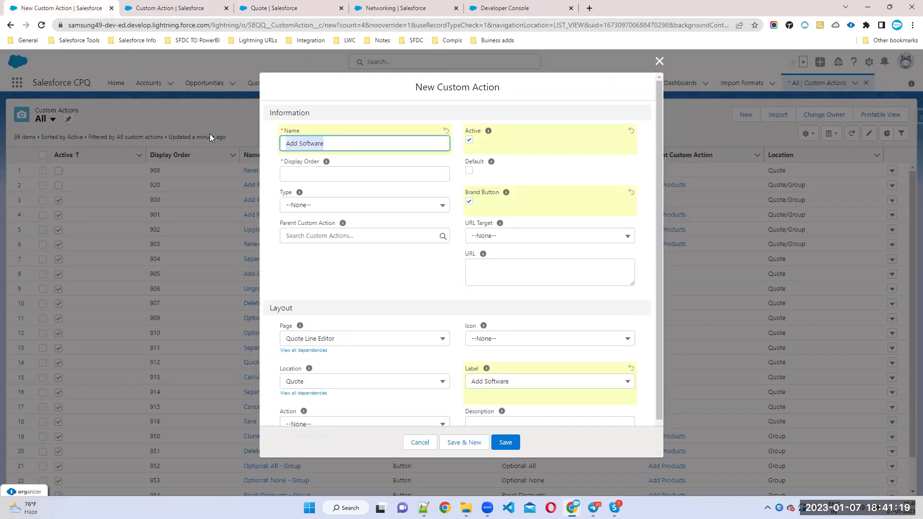
click(161, 199)
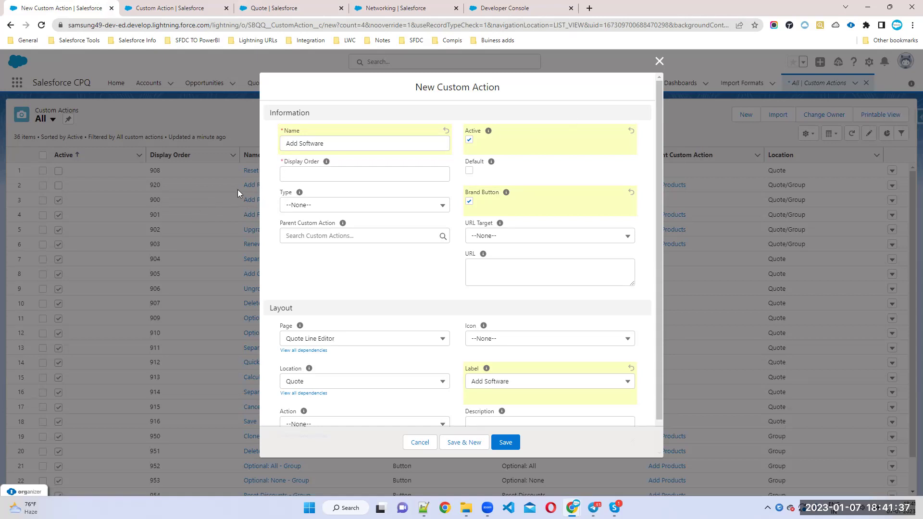
Step: Set the custom action's Display Order to 1 and its Type to Button, leaving the Parent Custom Action empty
click(305, 175)
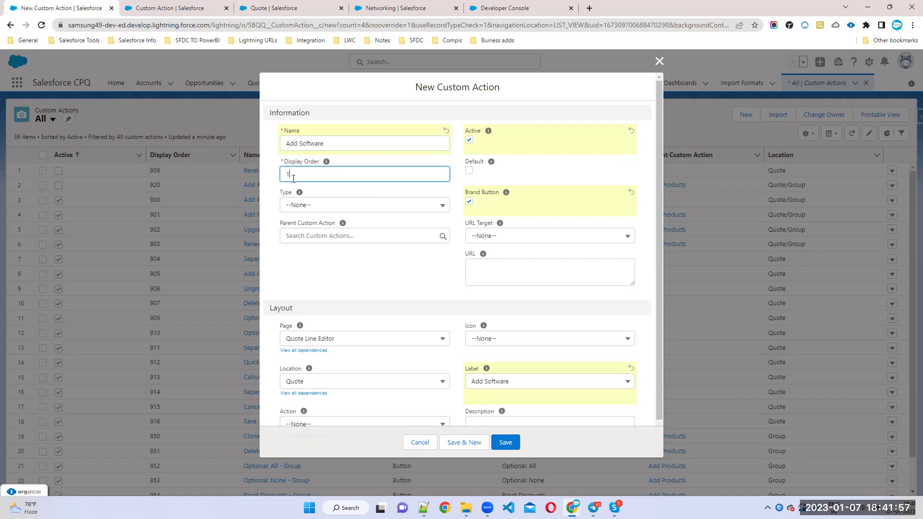
click(366, 268)
click(319, 210)
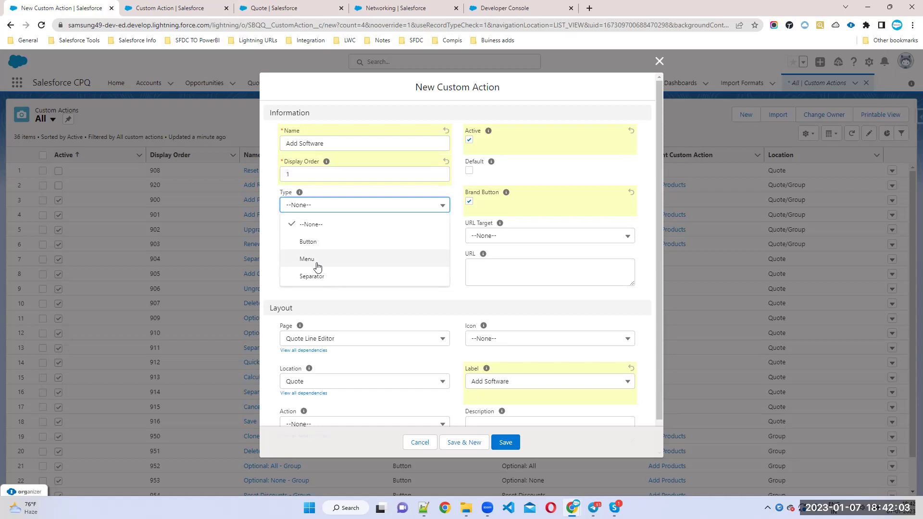
click(333, 241)
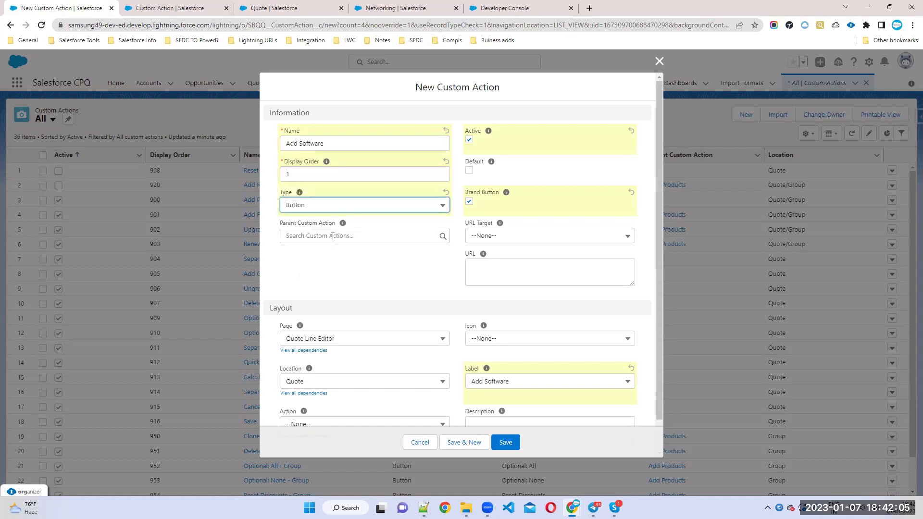
click(343, 268)
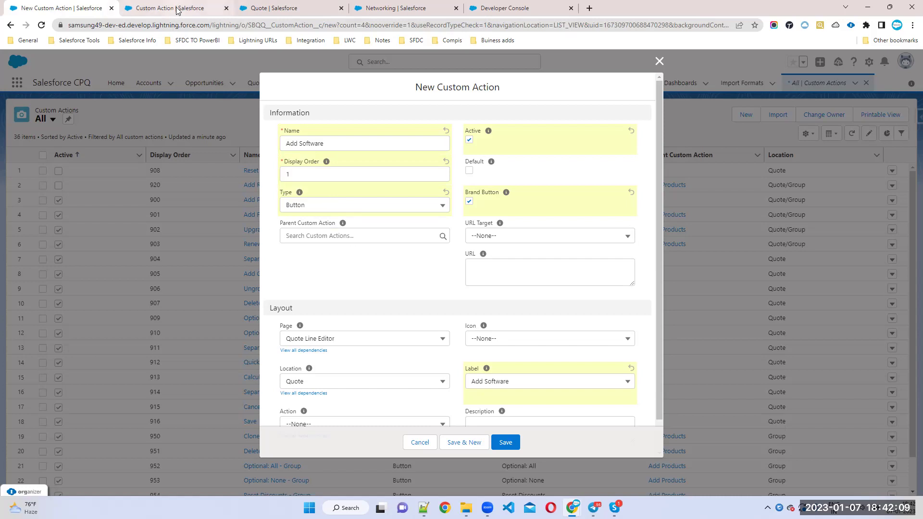
click(338, 236)
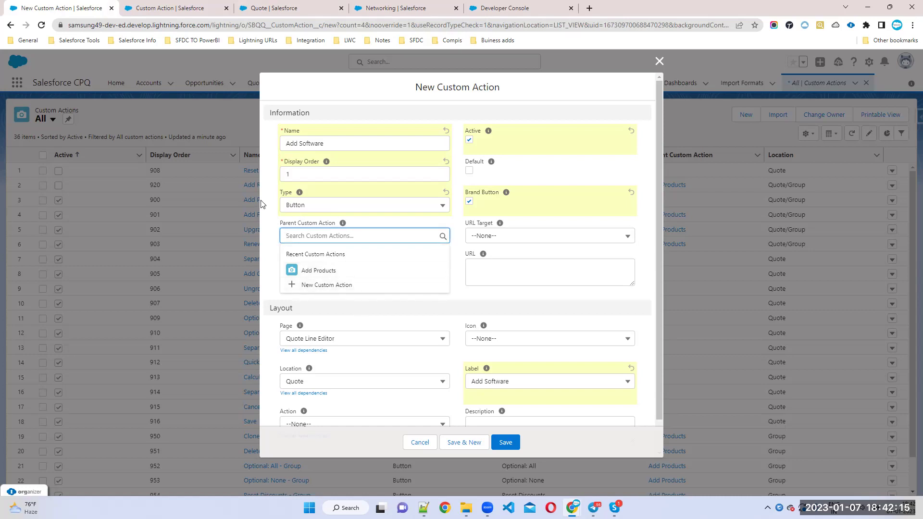
click(456, 295)
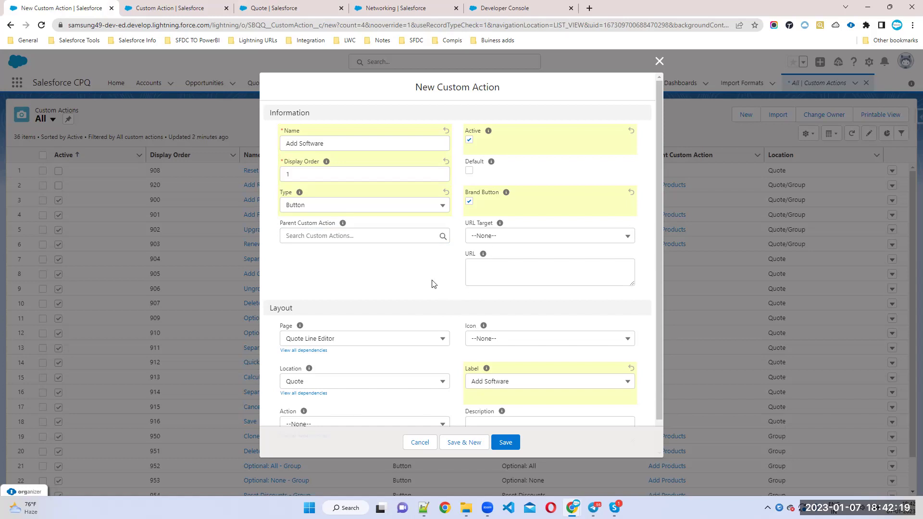
Step: Set the custom action's Location to Quote/Group and its Action to Add Products in the Layout section
scroll(513, 330, down, 1)
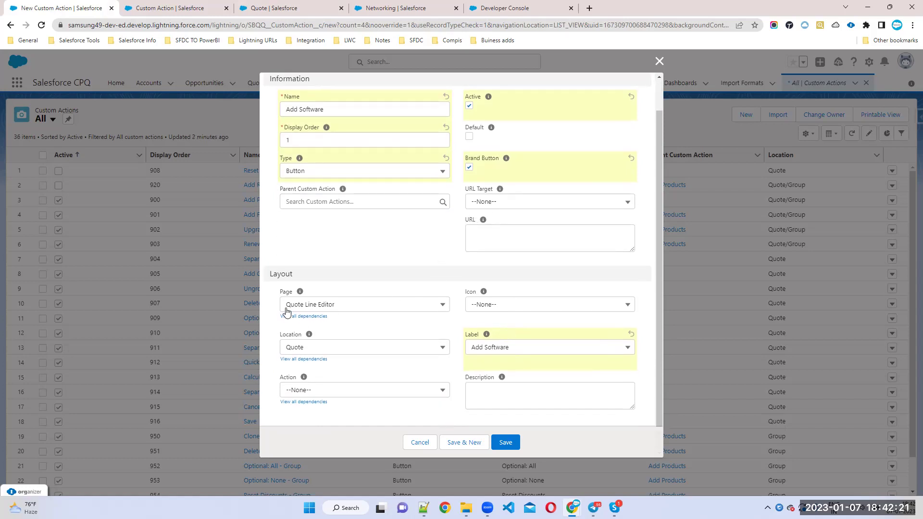
double_click(295, 293)
click(364, 355)
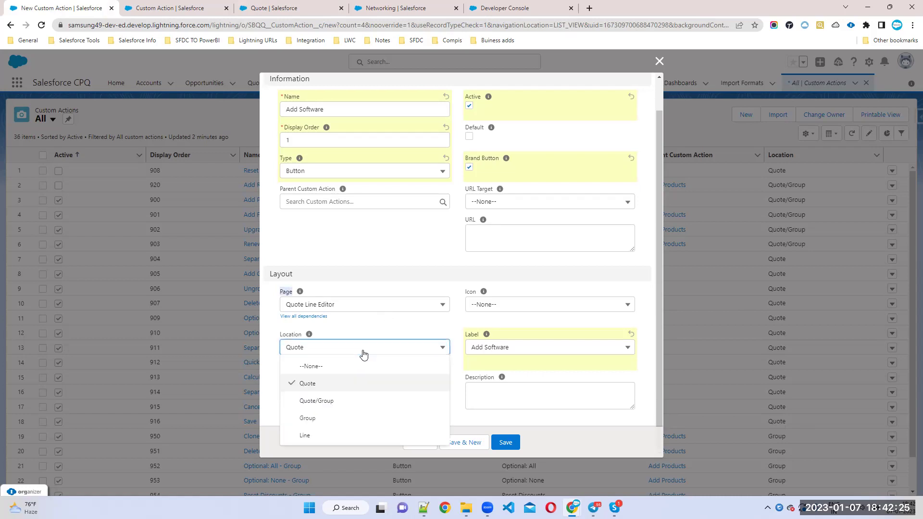
click(330, 398)
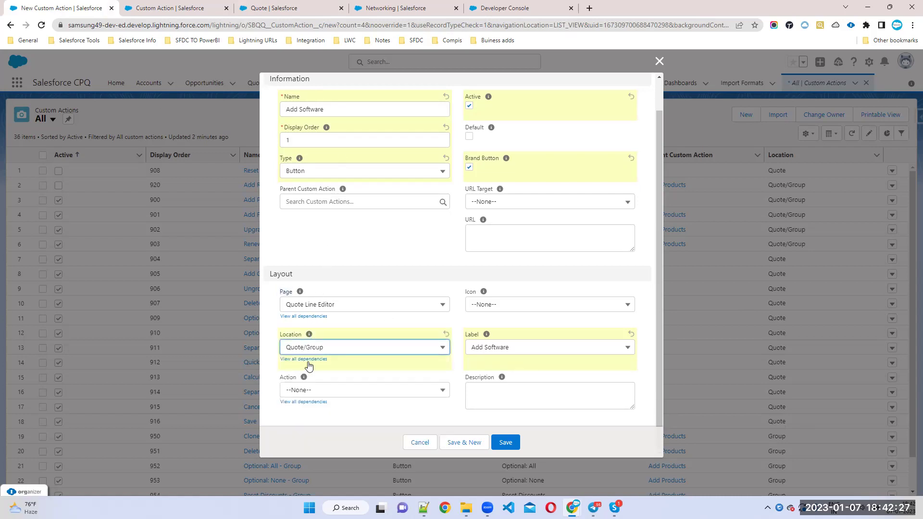
click(306, 388)
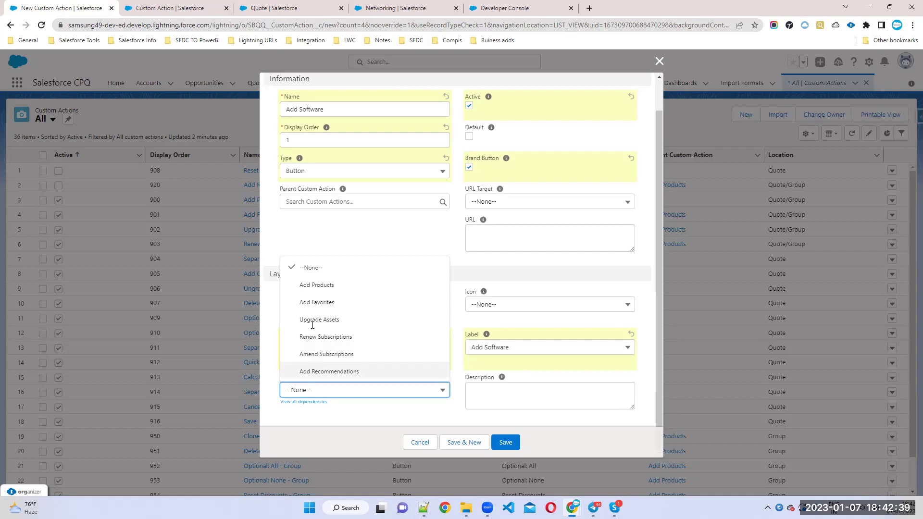
click(320, 286)
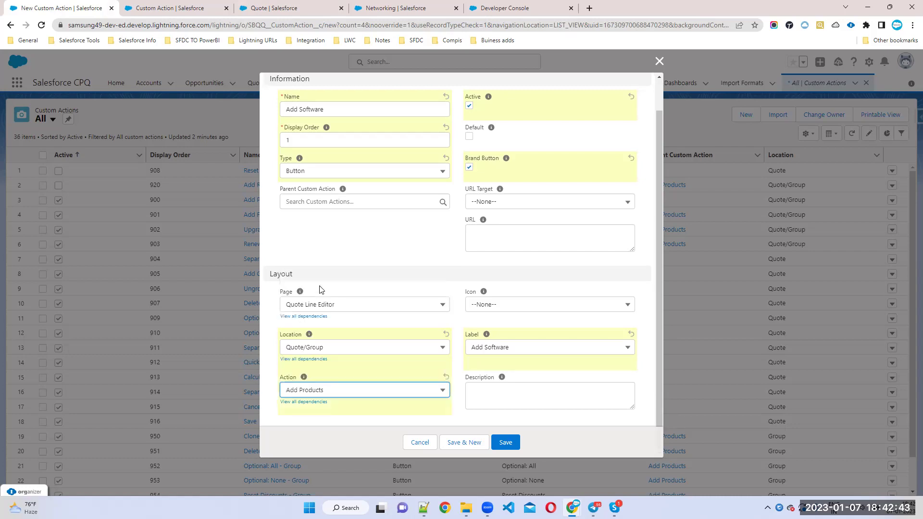
Step: Enter the description "This button will show Software family Products." and save the custom action
click(498, 398)
text(Th)
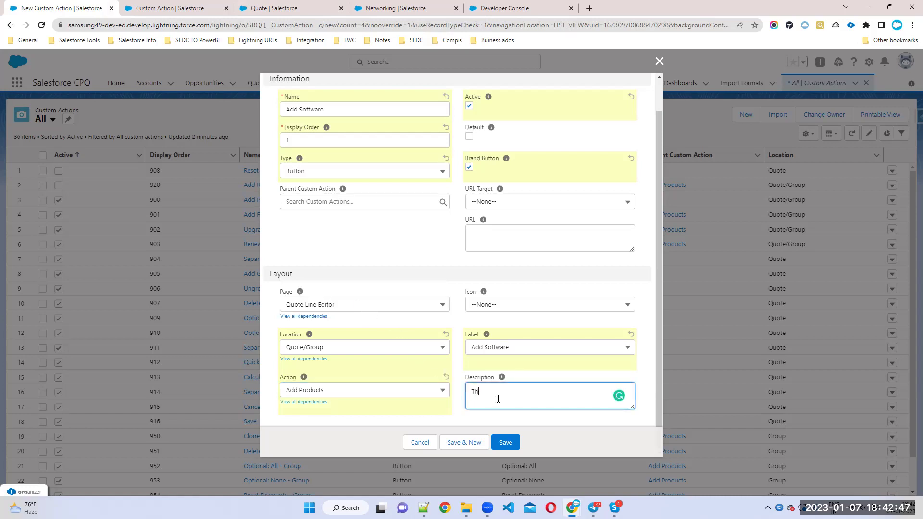
text(is button will show Software family Products.)
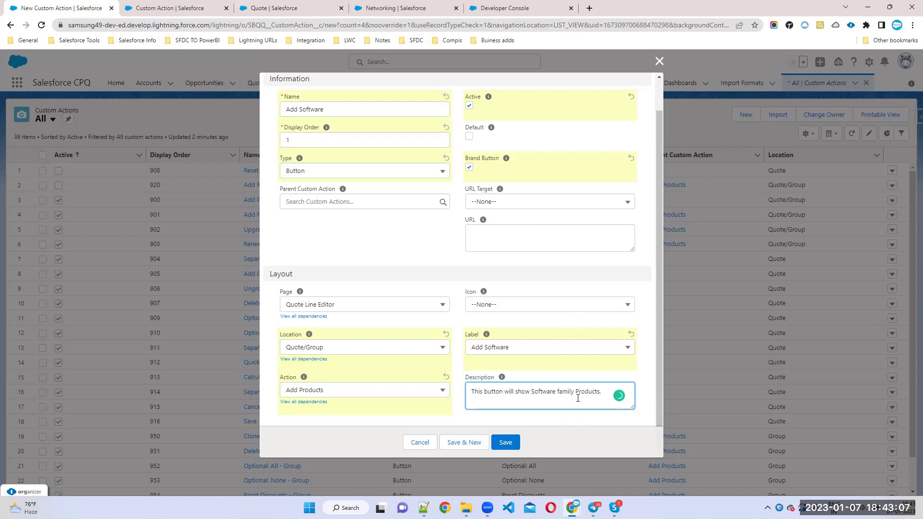
click(596, 439)
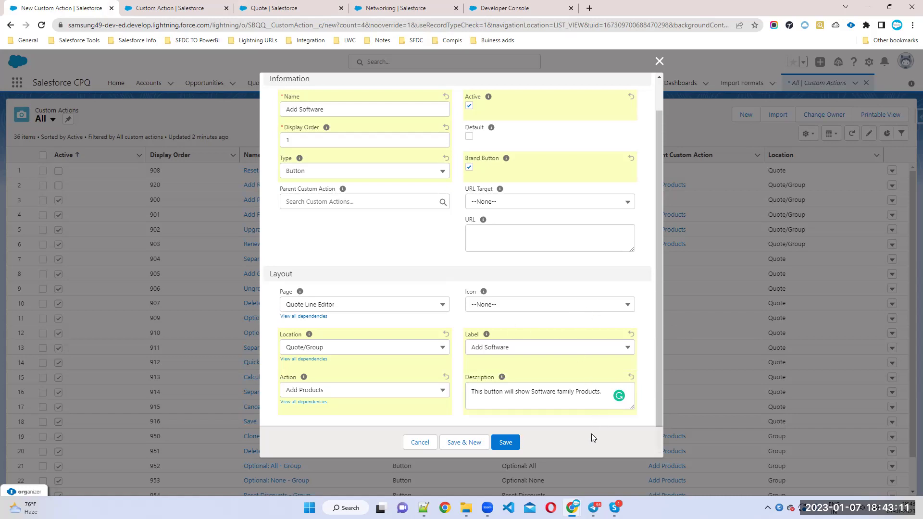
click(509, 443)
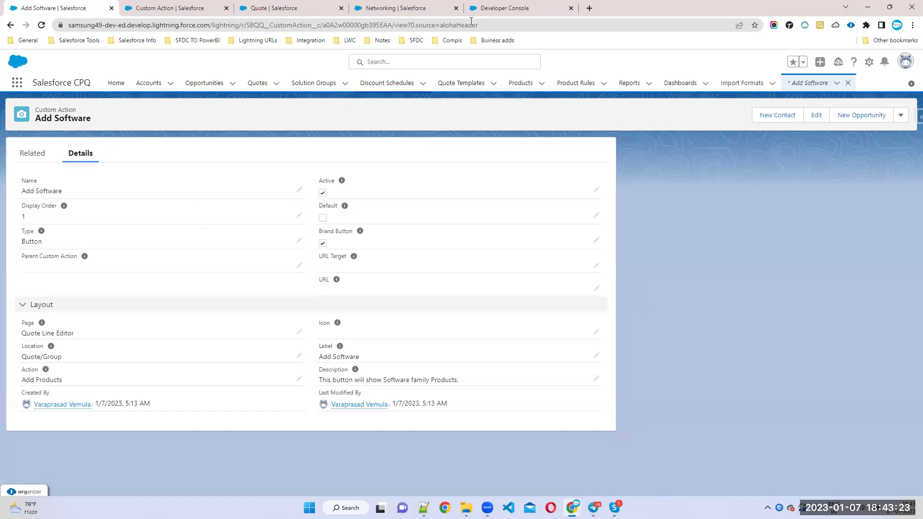
Step: In the Developer Console's CPQNotes.vfp notes, number the Label line "1." and add the line "2. Created Custom Action" below it
click(503, 8)
click(178, 359)
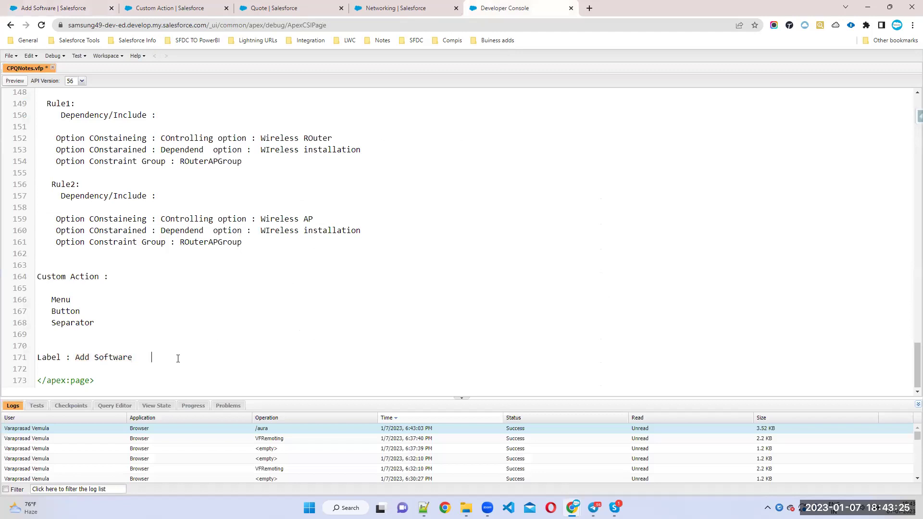
click(36, 358)
text(1,)
key(BackSpace)
text(.)
click(162, 359)
key(Return)
key(Tab)
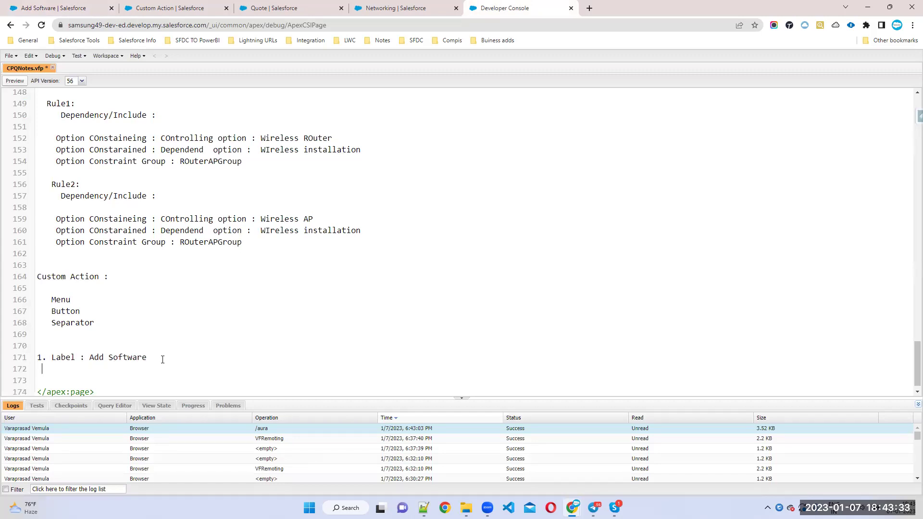
text(2. Created Custom Action)
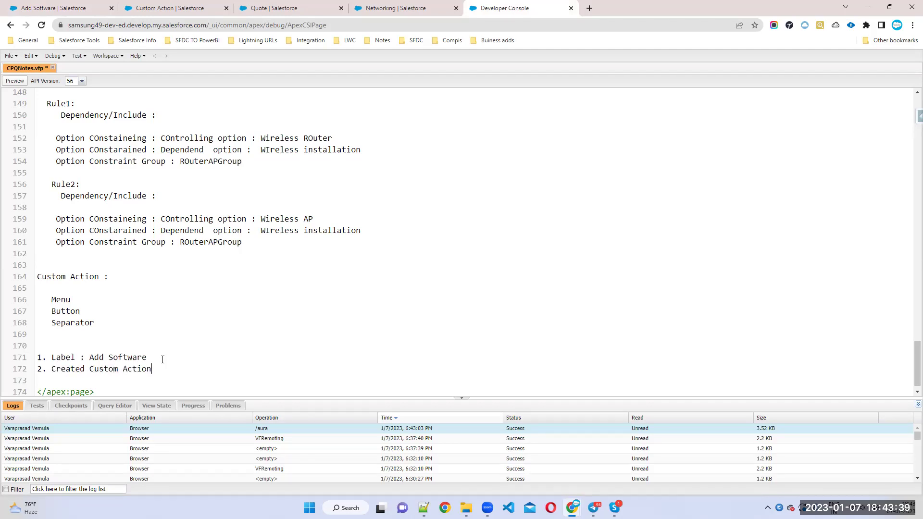
Step: Append " : Add Products" to the "2. Created Custom Action" notes line and start another numbered line below it
text( : Add Products)
key(ctrl+shift+Left)
key(ctrl+shift+Left)
key(ctrl+shift+Left)
key(ctrl+shift+Left)
key(ctrl+shift+Left)
key(ctrl+shift+Left)
key(ctrl+shift+Left)
click(231, 368)
key(Return)
key(Tab)
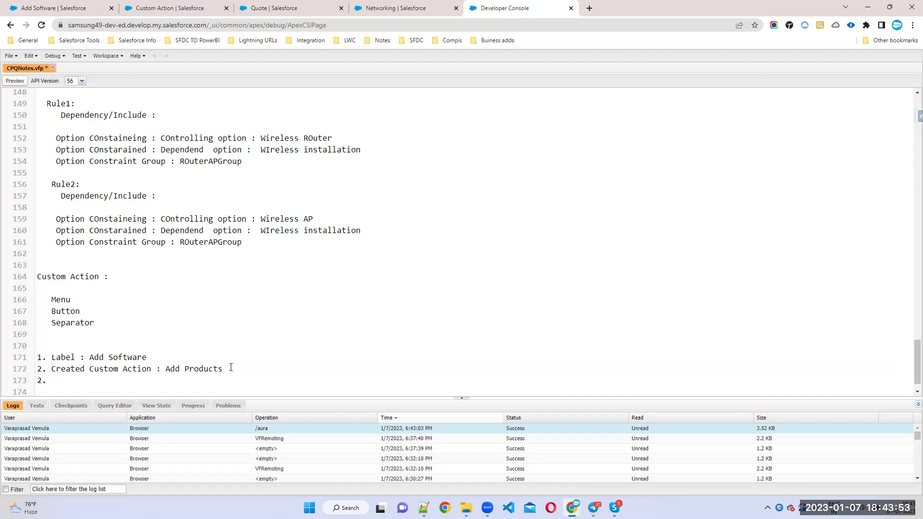
Step: Check the Add Software custom action's related lists and add the notes line "3. Search Filters : Family = Software"
click(77, 7)
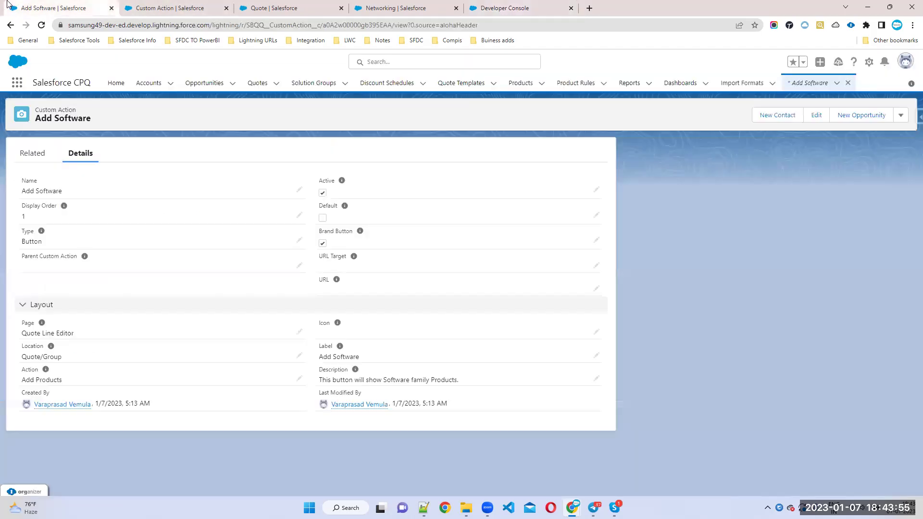
click(36, 155)
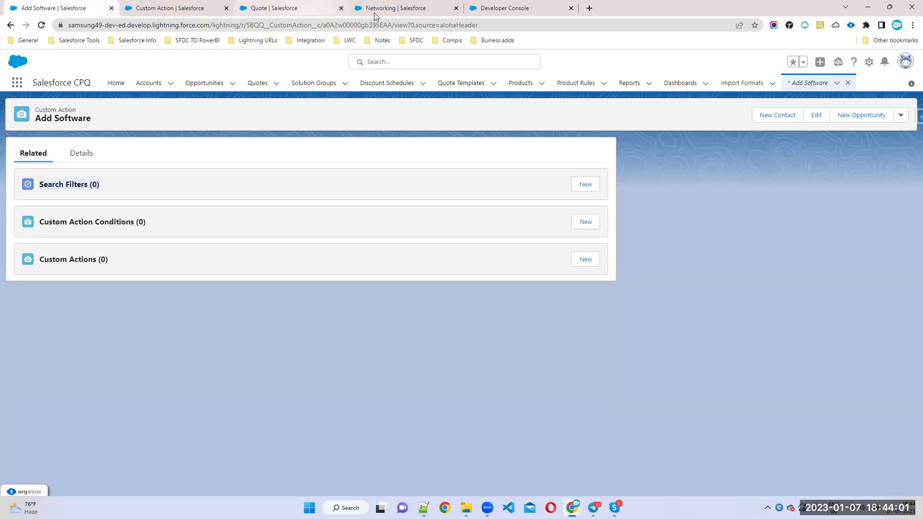
click(497, 7)
text(Search Filters)
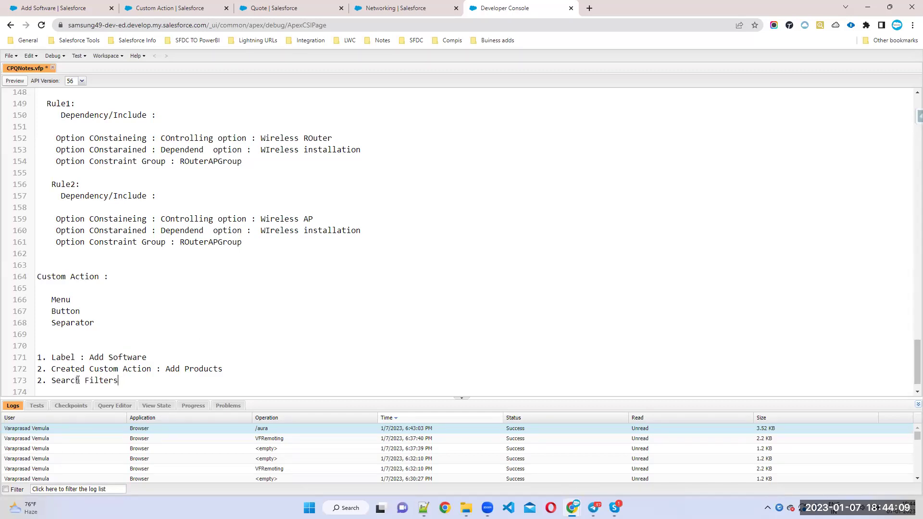
click(45, 378)
key(BackSpace)
text(3)
text(amily = Software)
drag(127, 382, 144, 392)
click(259, 360)
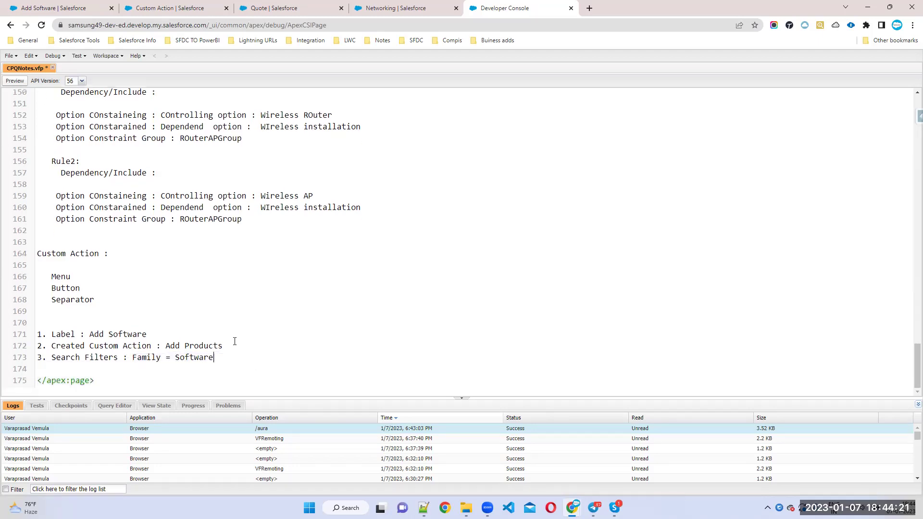
Step: Start a search filter for Add Software named Family, with target object Product, target field Product Family and operator equals
click(55, 7)
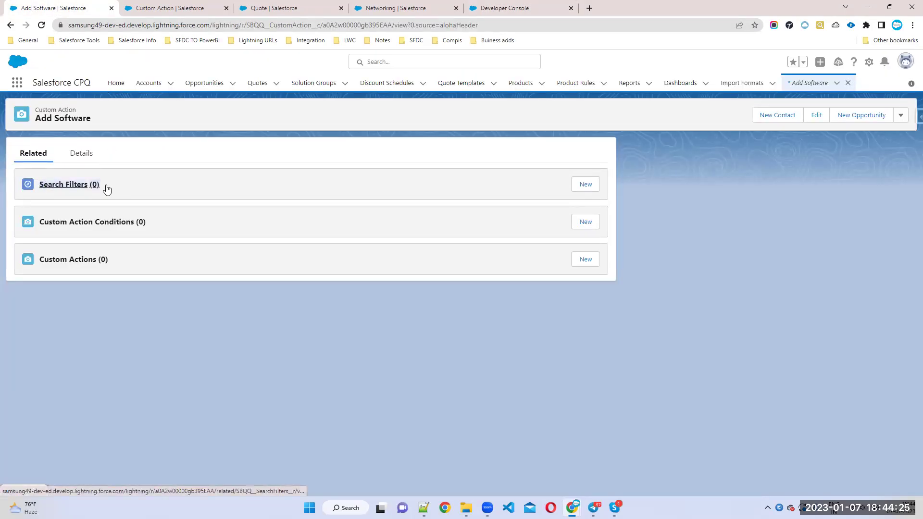
click(585, 185)
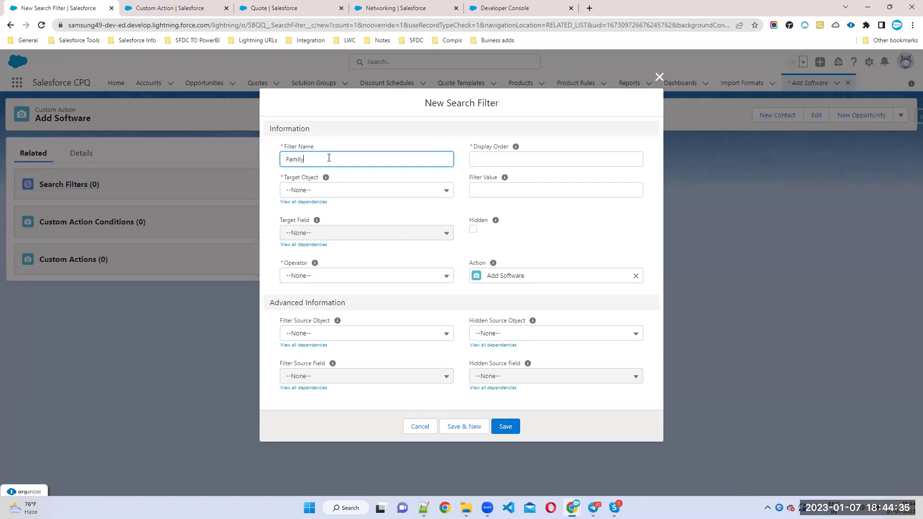
click(363, 188)
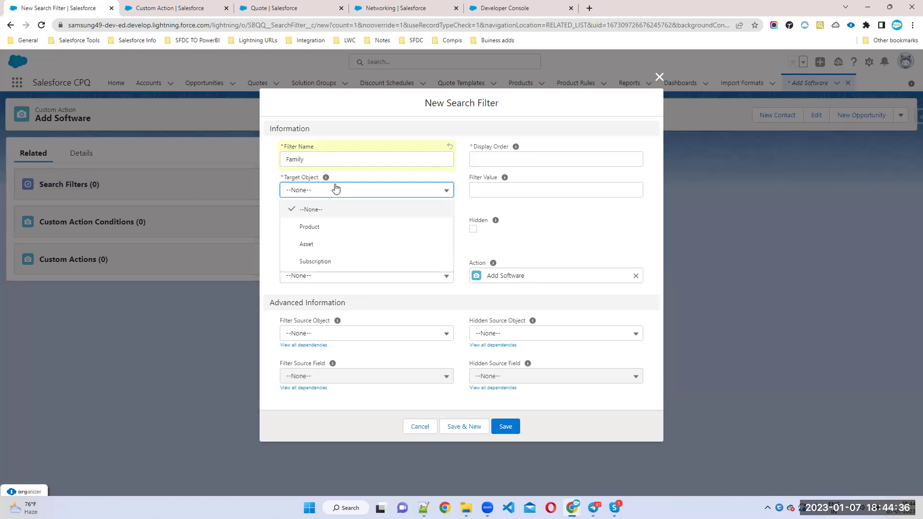
click(355, 228)
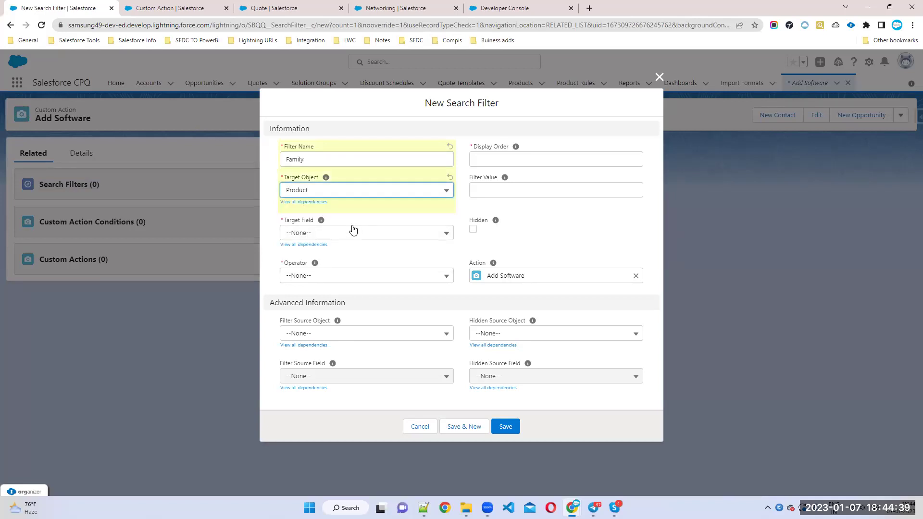
click(342, 232)
click(321, 304)
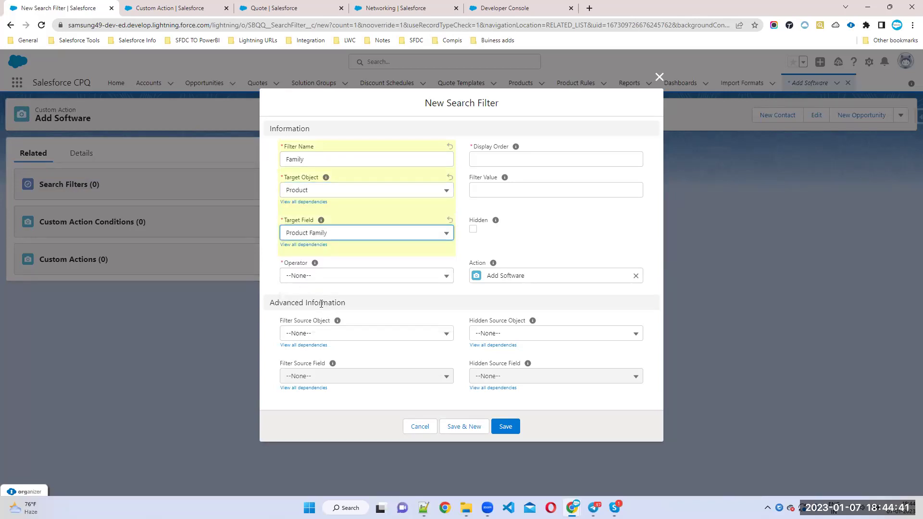
click(331, 276)
click(322, 312)
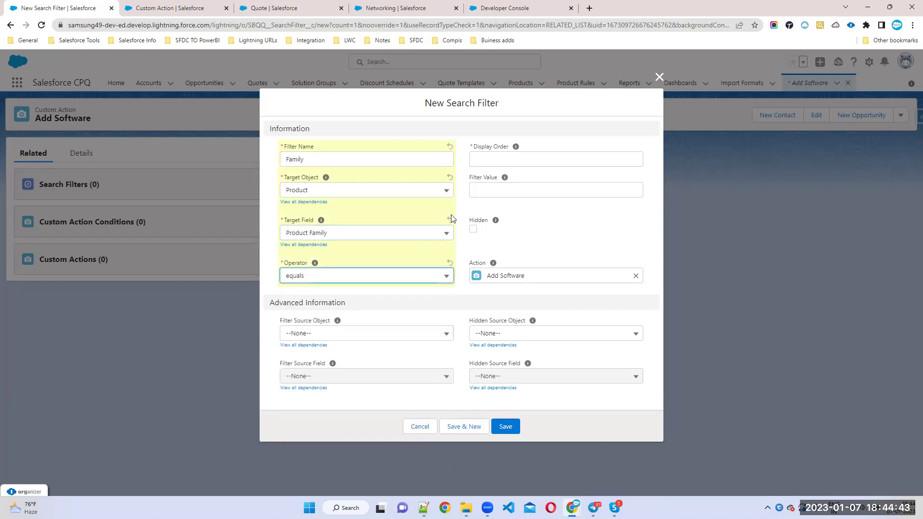
Step: Set the Family search filter's value to Software and its display order to 1, leave it unhidden, and save it
click(492, 192)
text(Software)
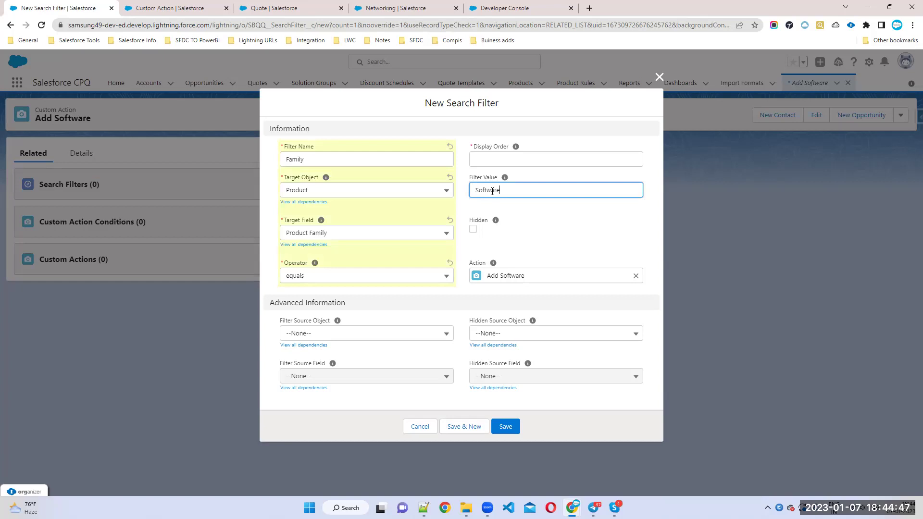
click(501, 158)
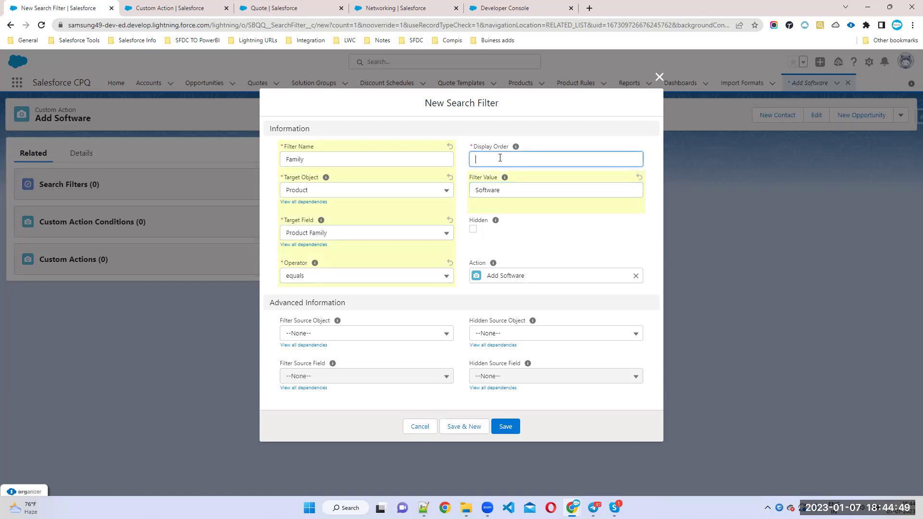
text(1)
click(569, 245)
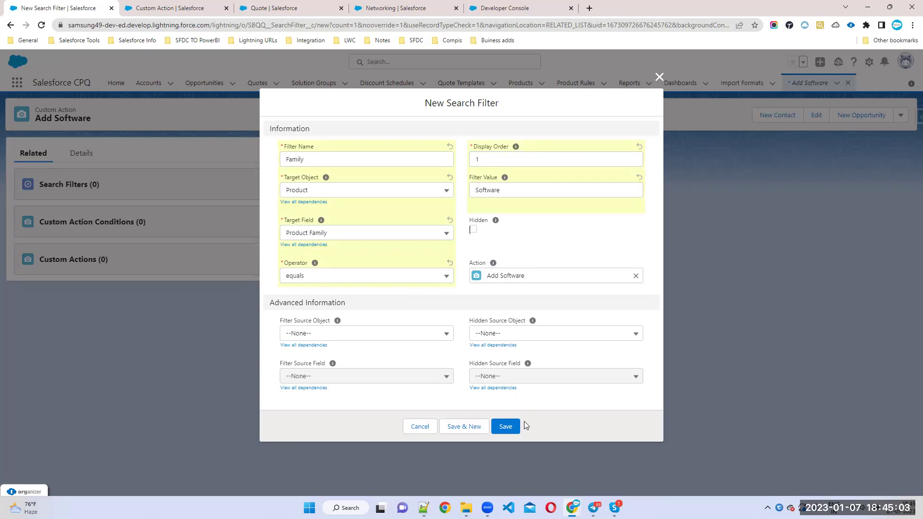
click(505, 427)
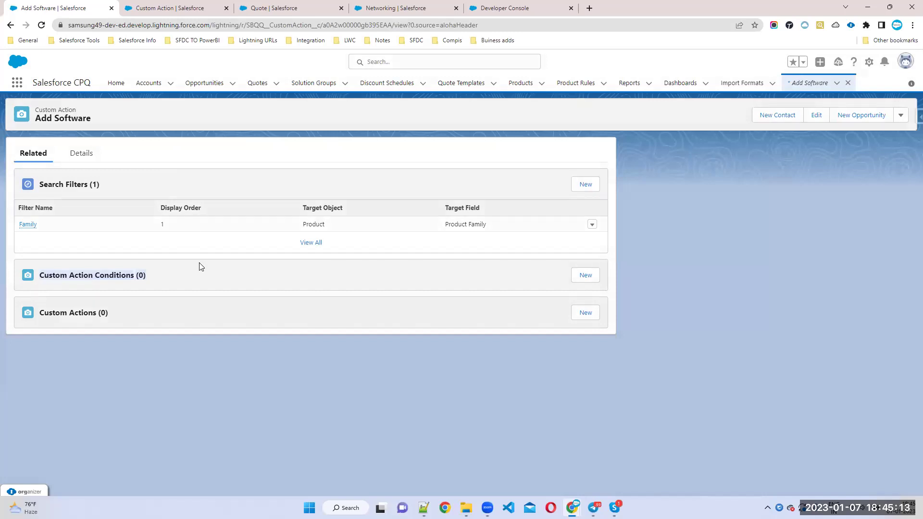
Step: View the new custom action condition form without saving it, and reload the quote's line editor
click(582, 275)
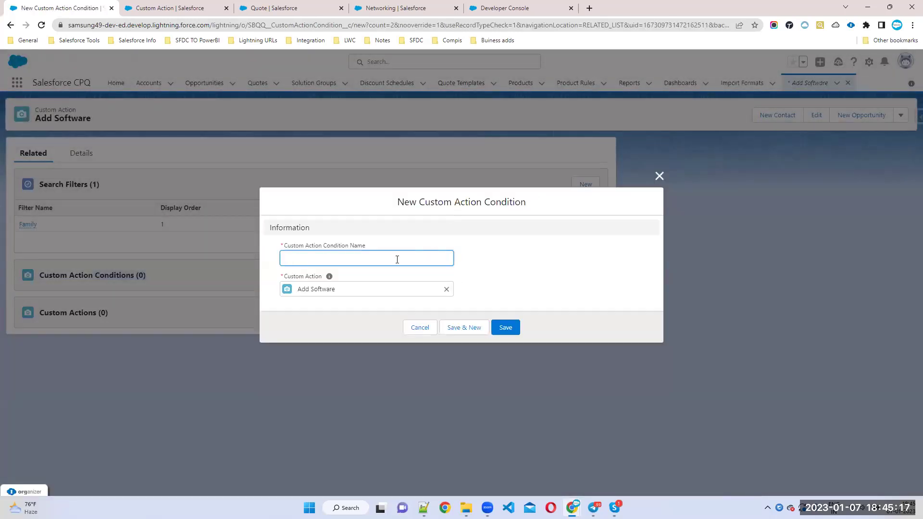
click(417, 331)
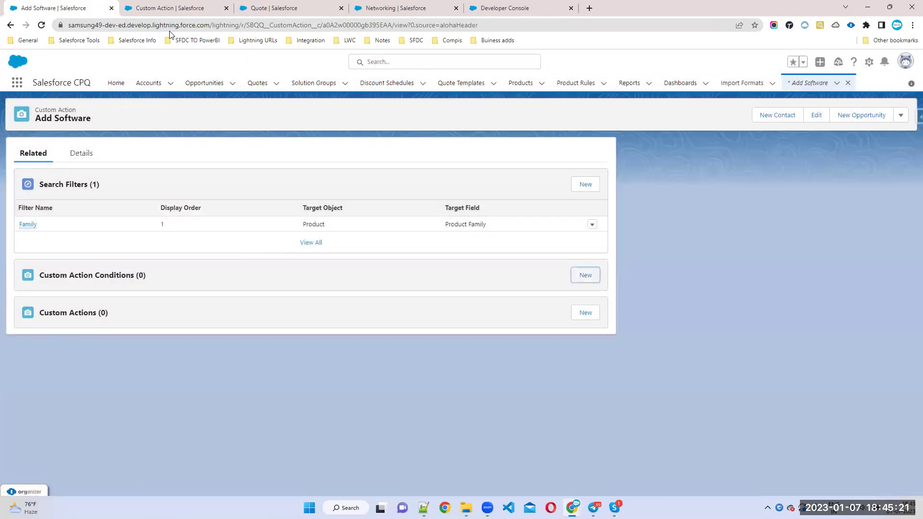
click(163, 9)
click(272, 9)
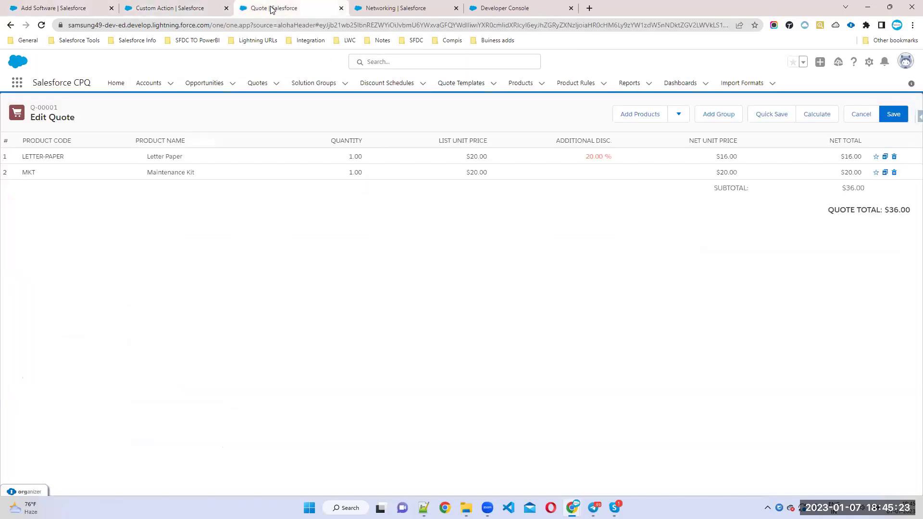
click(41, 25)
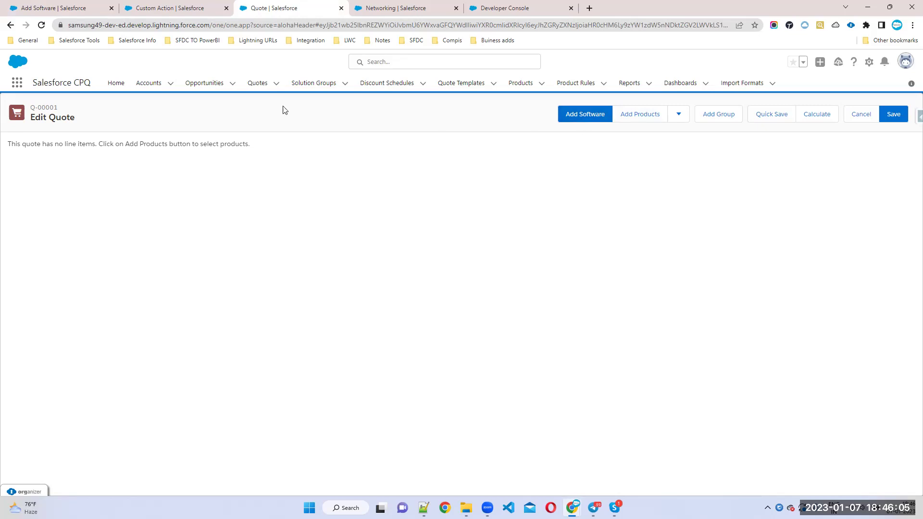
Step: Compare the Add Software custom action's Display Order with the button's position in the quote line editor
click(133, 8)
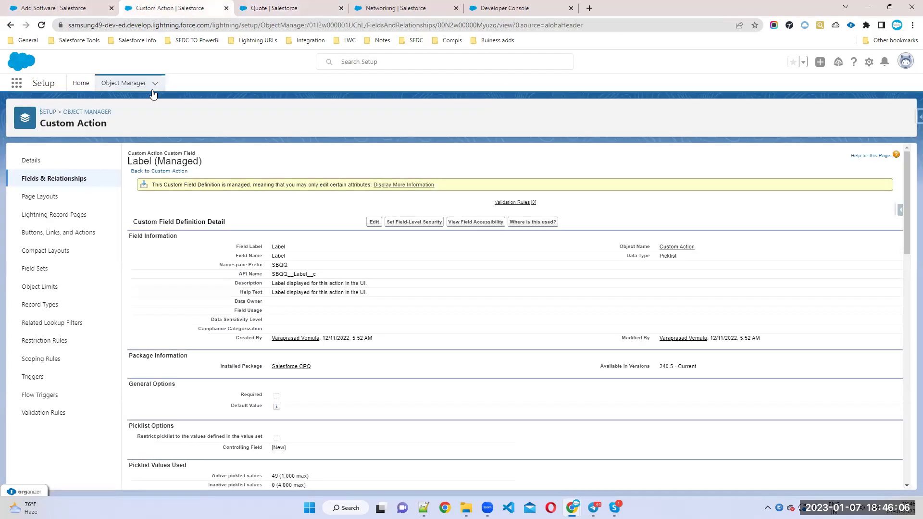
click(59, 5)
click(79, 151)
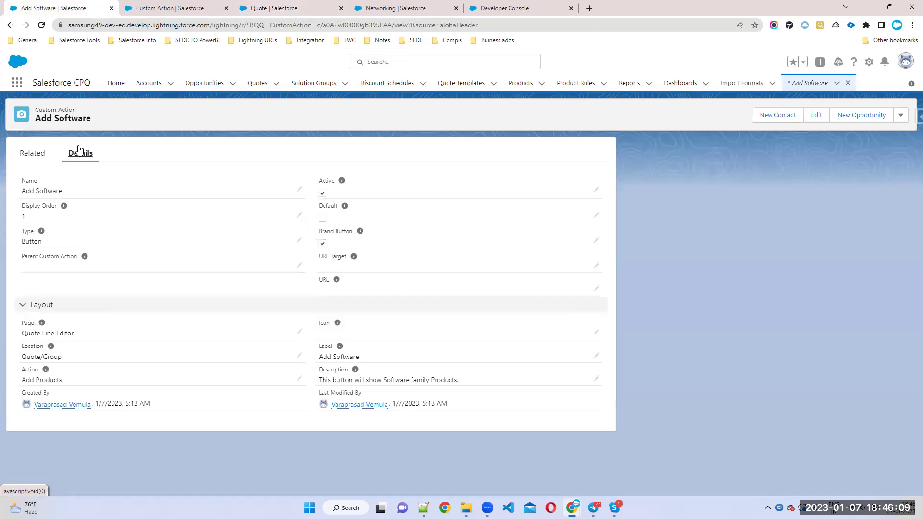
drag(20, 204, 80, 235)
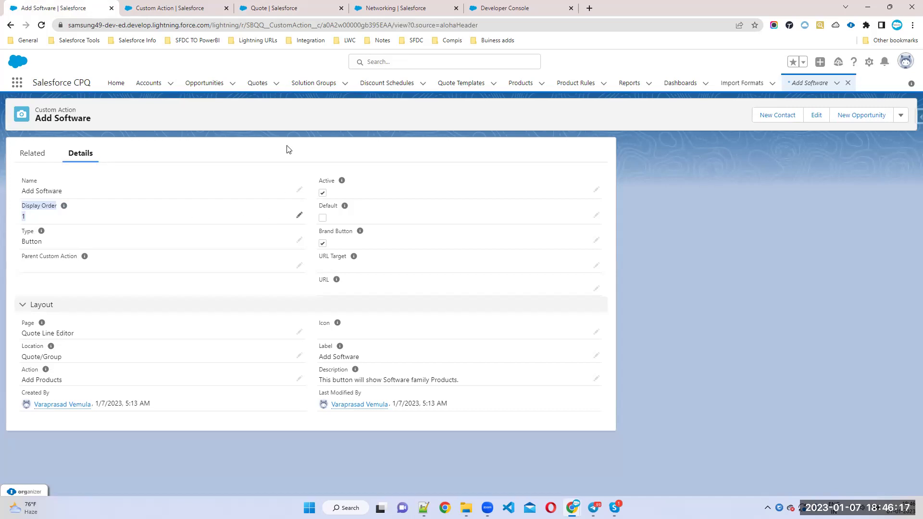
click(272, 8)
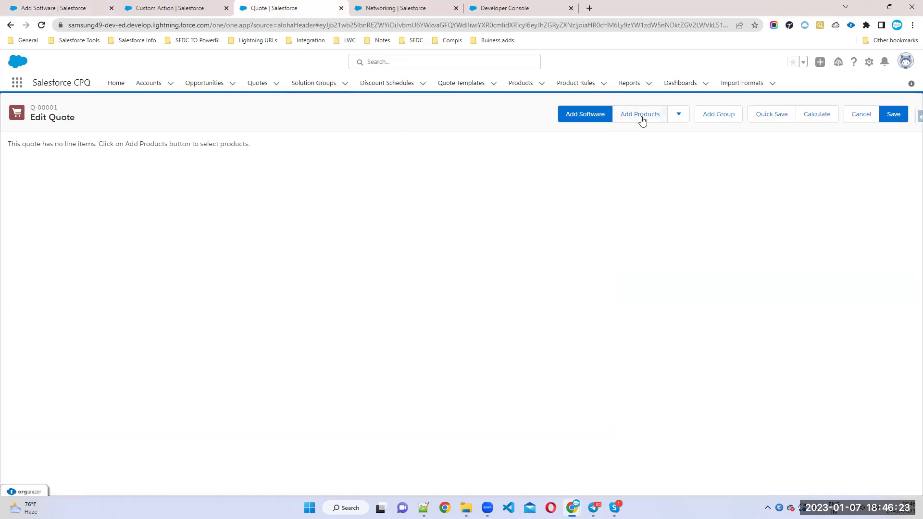
click(74, 8)
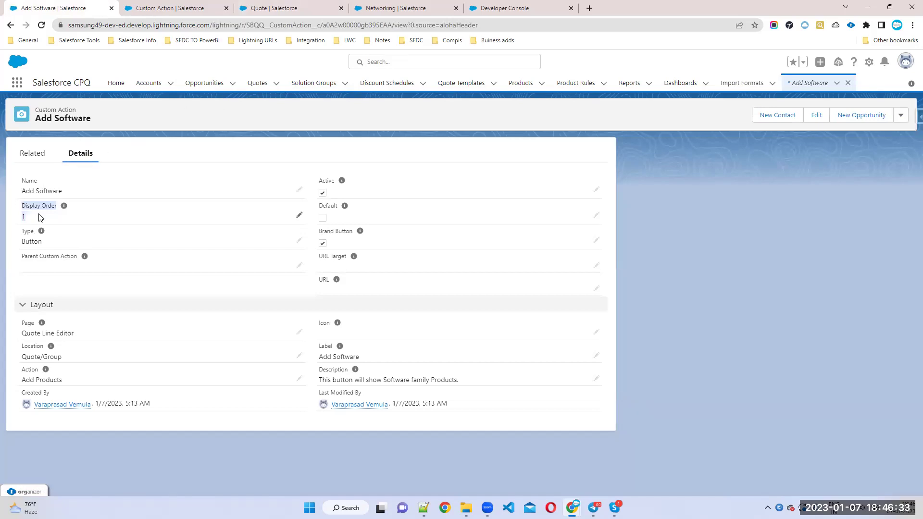
click(257, 8)
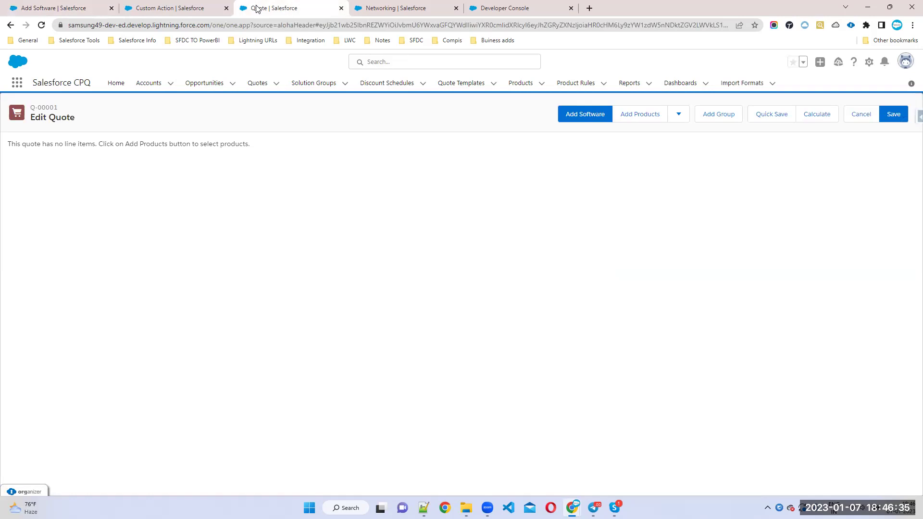
Step: Run Add Software on the quote and display the product filter in Product Selection to examine its Family field
click(587, 120)
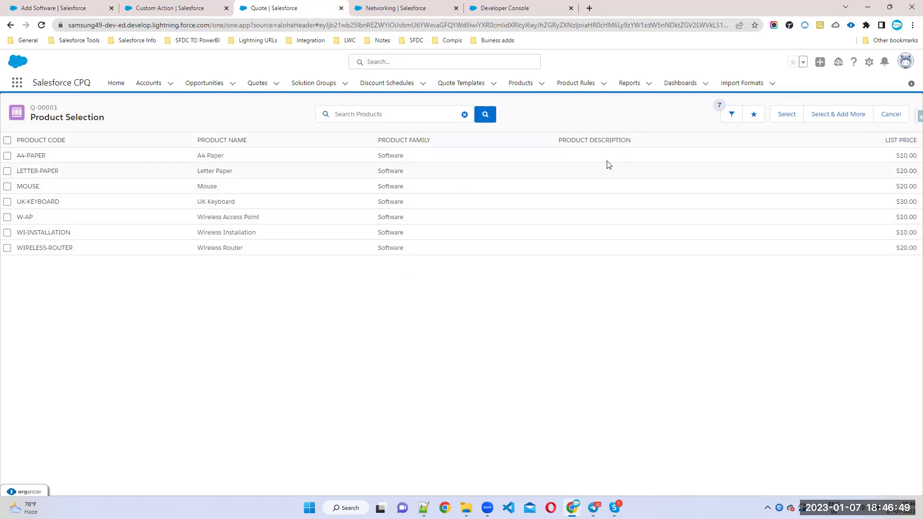
click(731, 115)
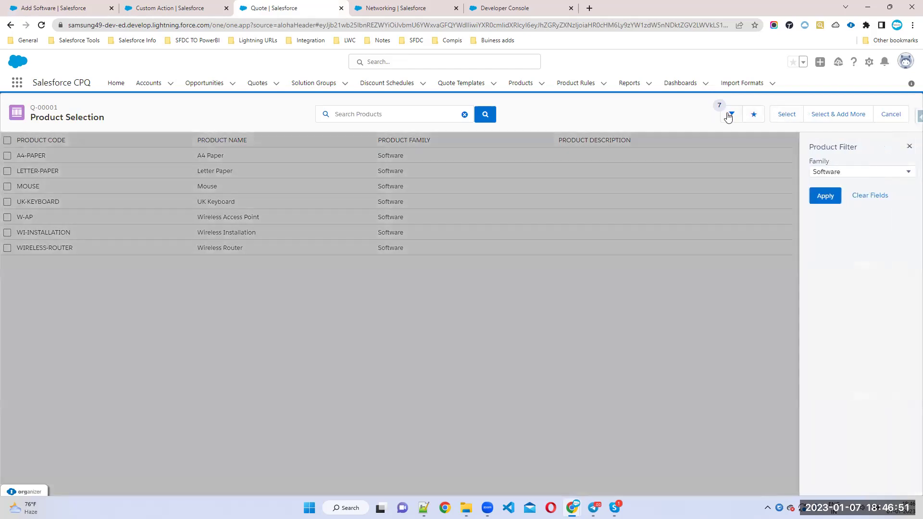
drag(810, 161, 849, 165)
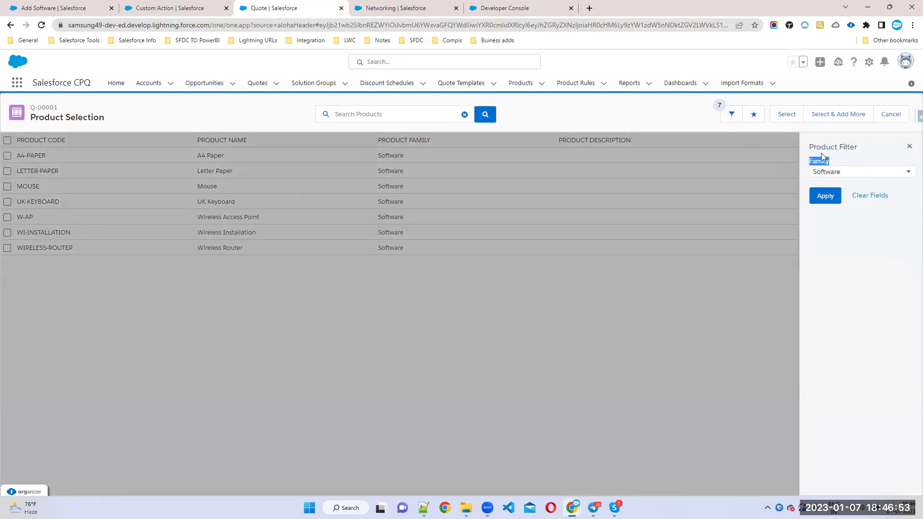
Step: Compare the Family search filter on the Add Software record with the filter field shown in Product Selection
click(156, 5)
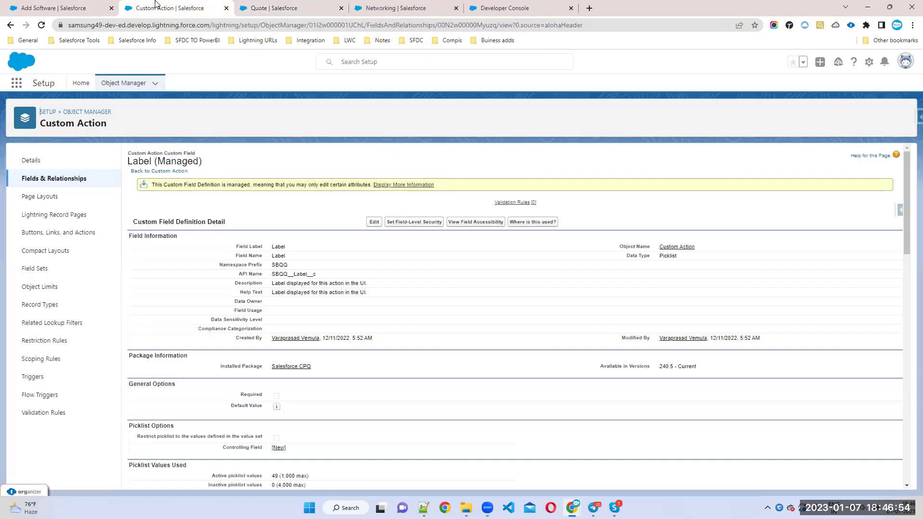
click(53, 8)
click(30, 156)
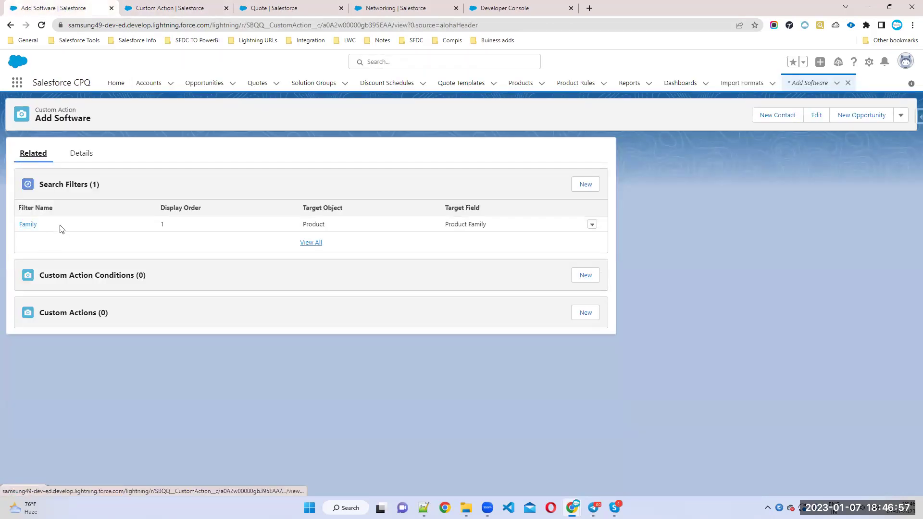
drag(13, 227, 43, 225)
click(279, 5)
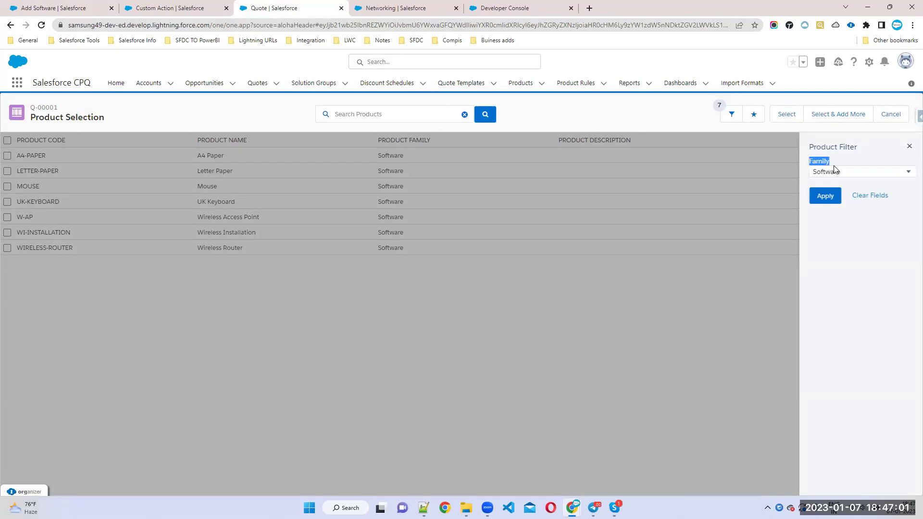
Step: Create a search filter called Name on Add Software with Target Object Product, Target Field Name, Operator equals and Display Order 1
click(57, 6)
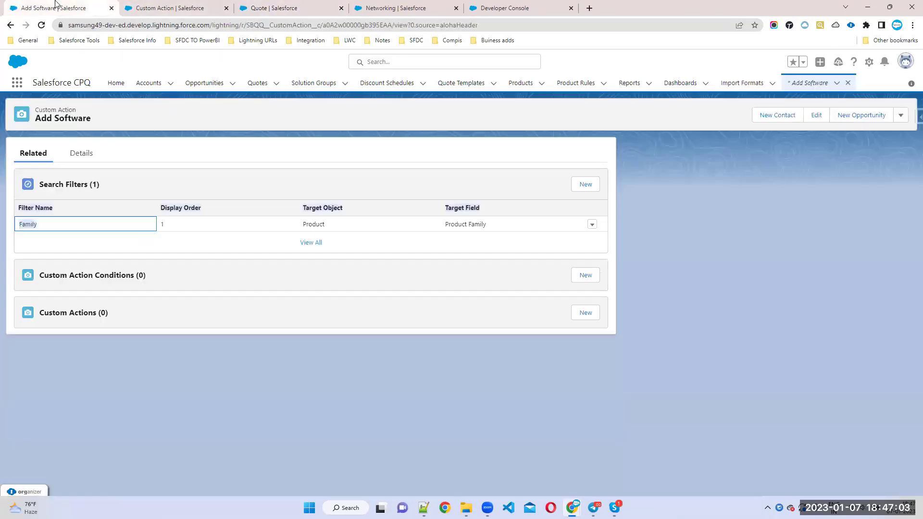
click(587, 182)
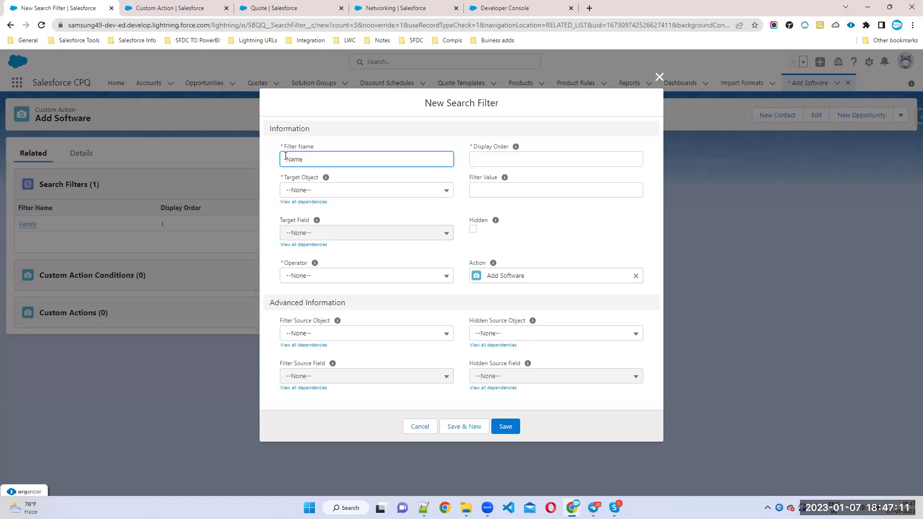
click(310, 191)
click(310, 227)
click(320, 233)
click(323, 270)
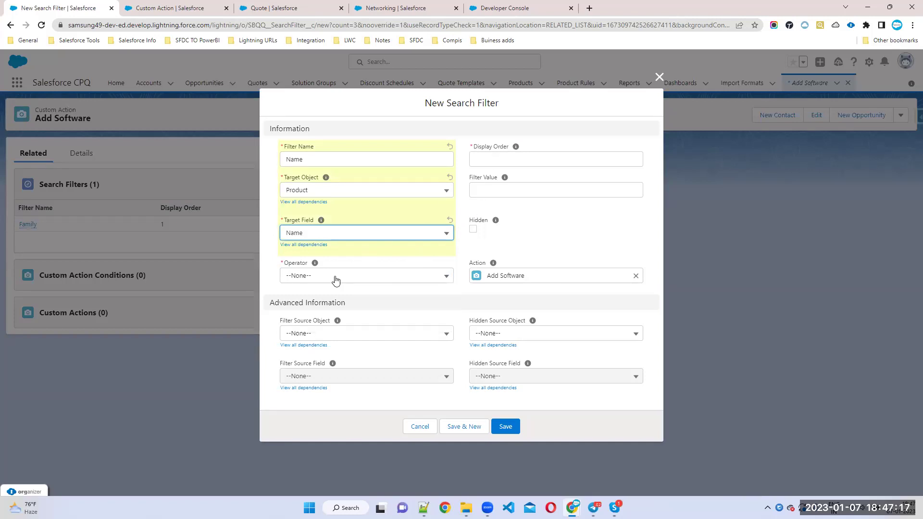
click(319, 277)
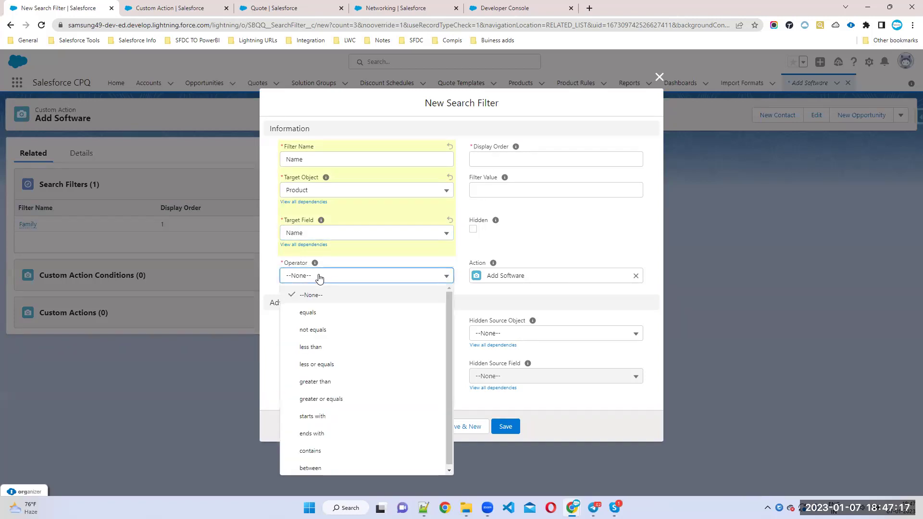
click(320, 314)
click(493, 193)
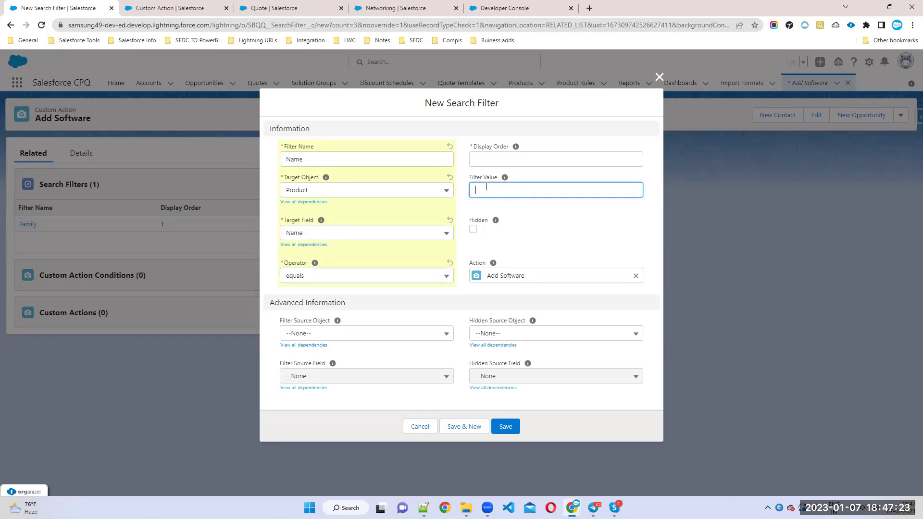
click(490, 161)
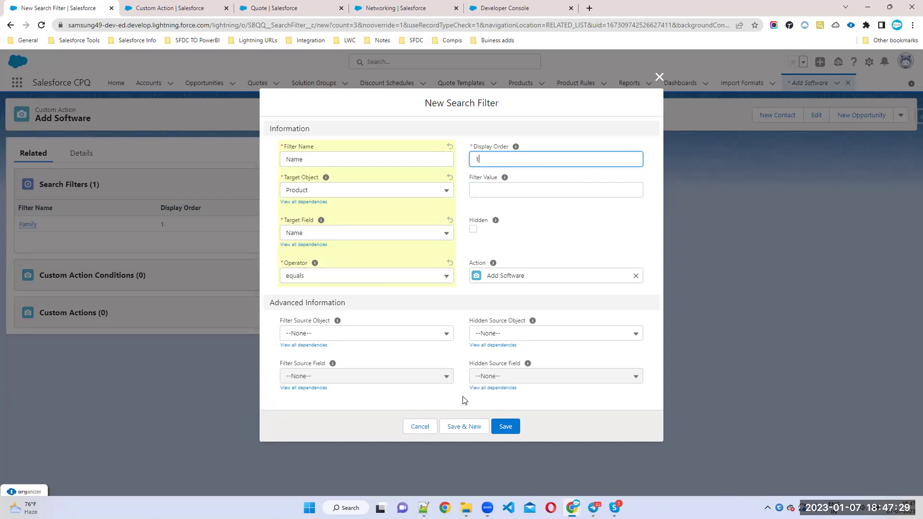
click(463, 425)
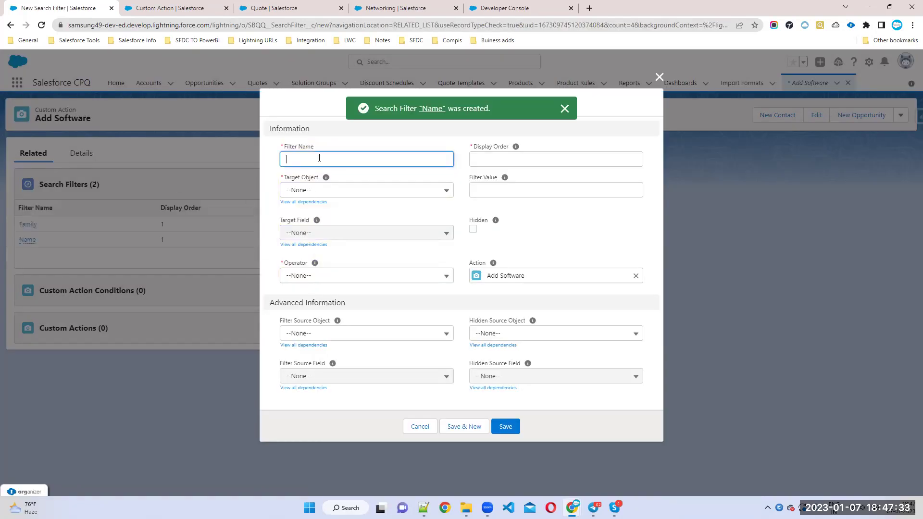
Step: Create a Product Code search filter with Target Object Product, Target Field Product Code, Operator equals and Display Order 2
text(Product COde)
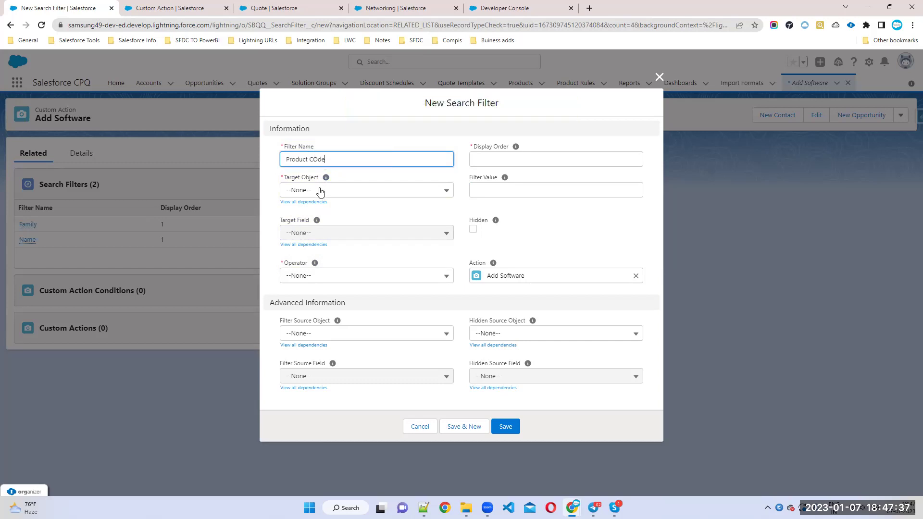
click(321, 191)
click(313, 226)
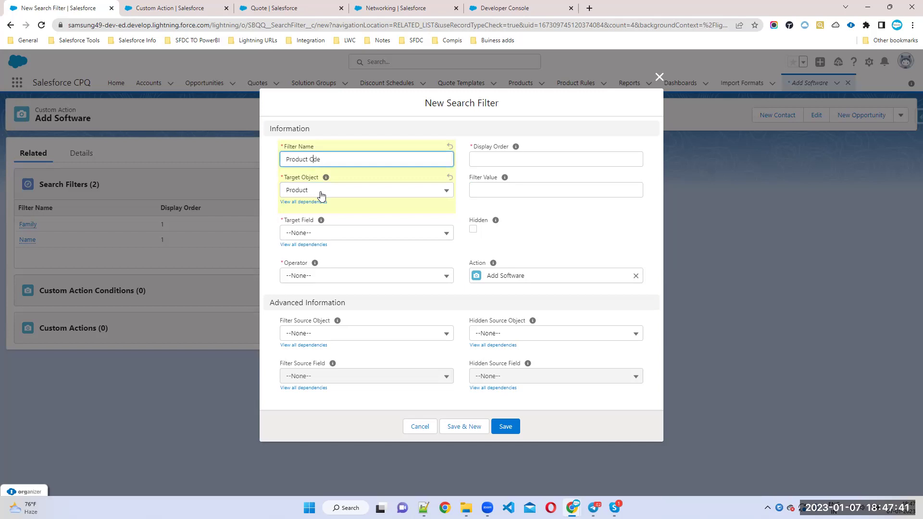
click(325, 234)
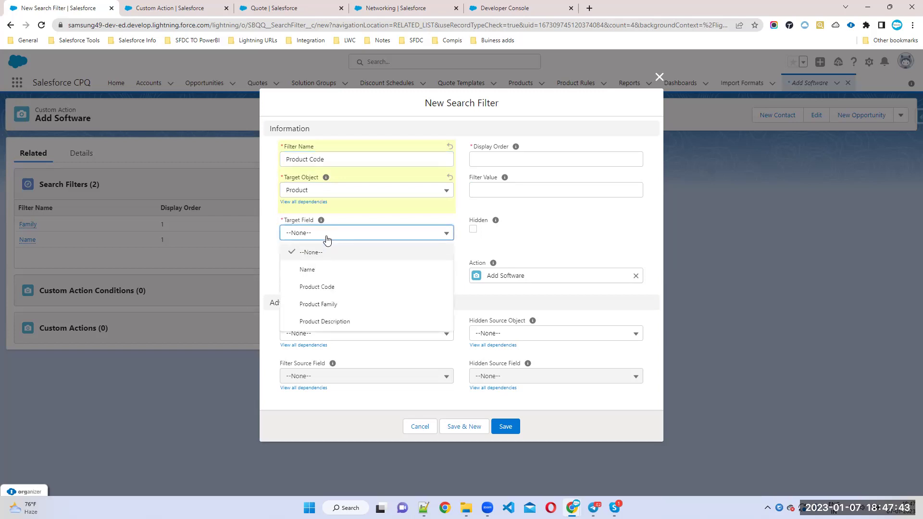
click(329, 288)
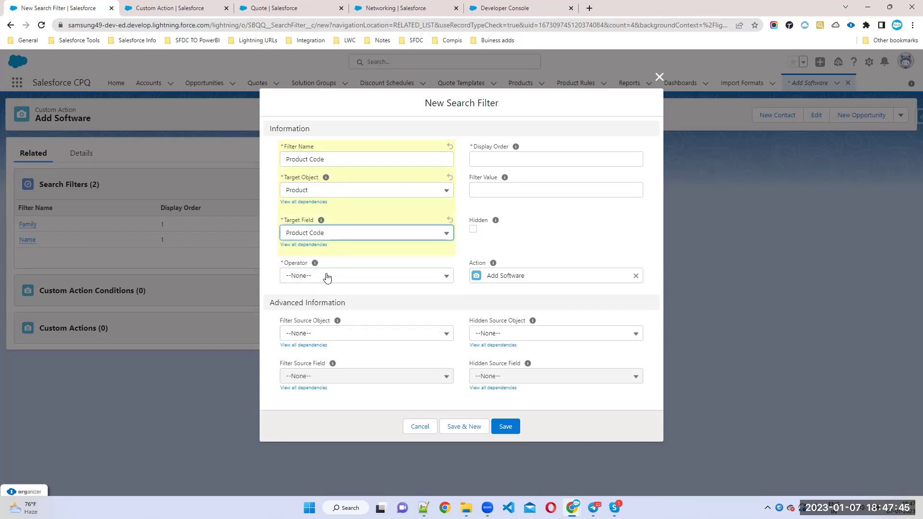
click(327, 277)
click(328, 312)
click(315, 275)
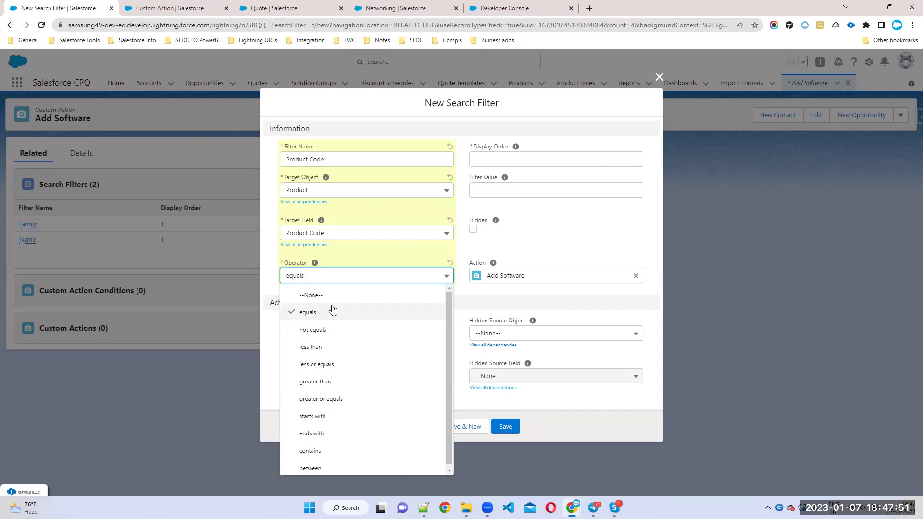
click(492, 190)
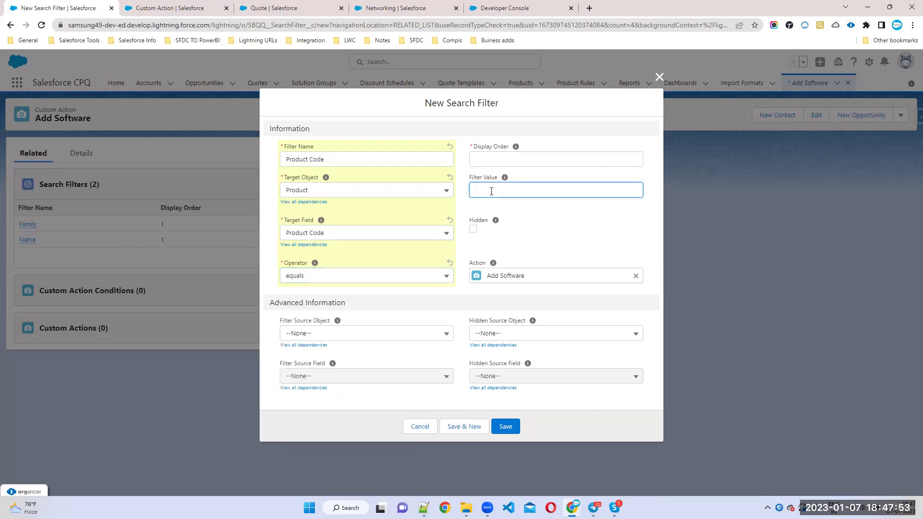
click(496, 158)
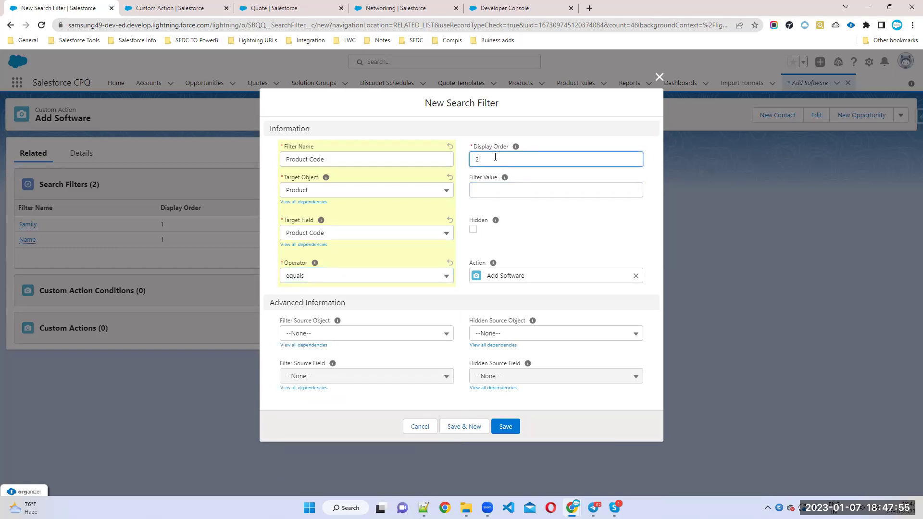
click(505, 426)
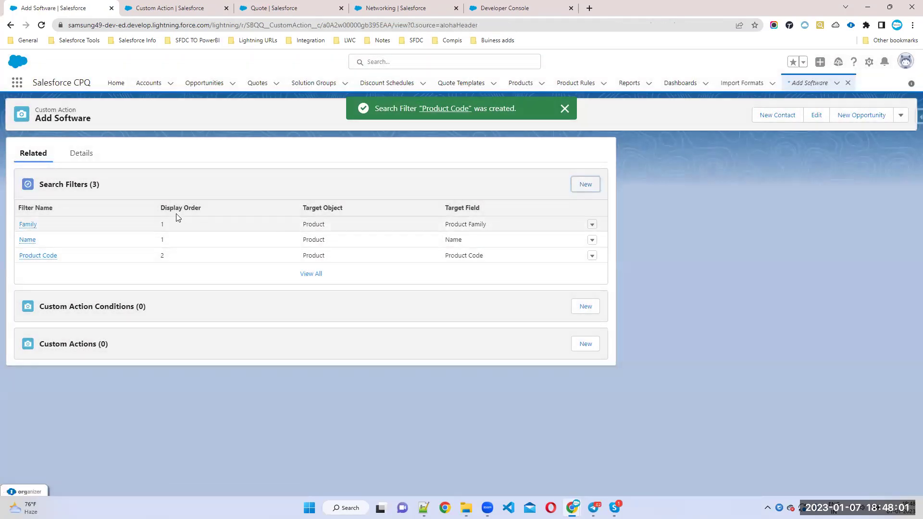
Step: Set the Family search filter's Display Order to 3 and save the record
mouse_move(29, 240)
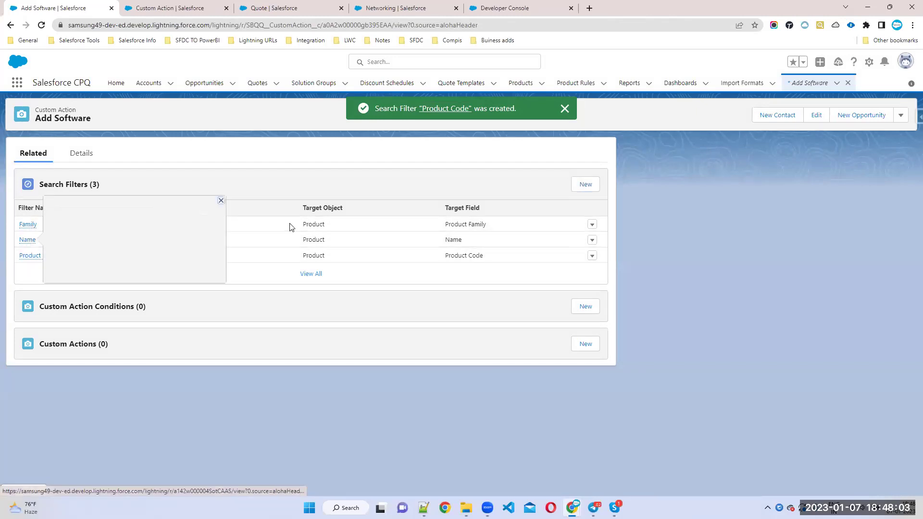
click(28, 225)
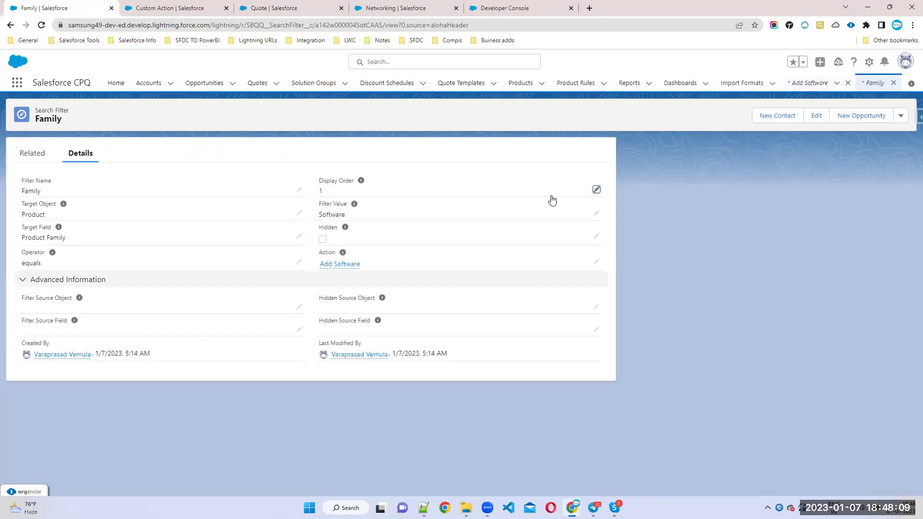
double_click(354, 195)
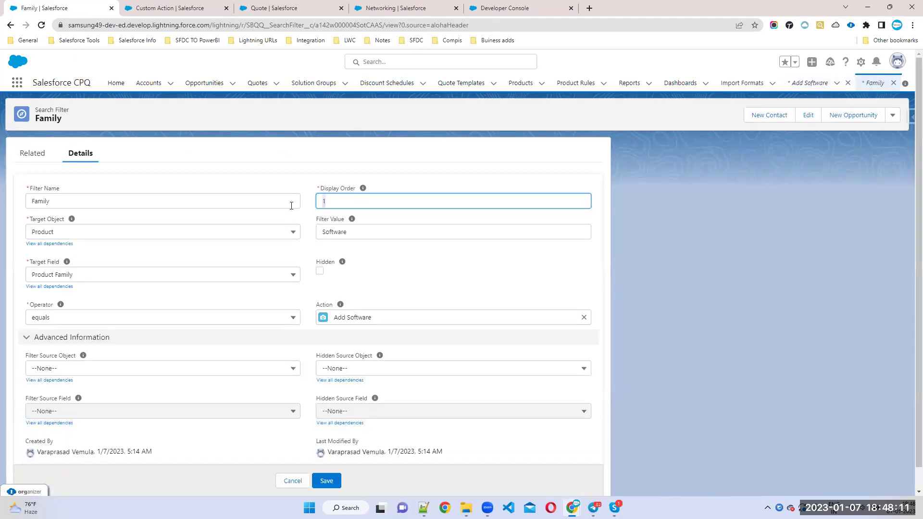
click(326, 481)
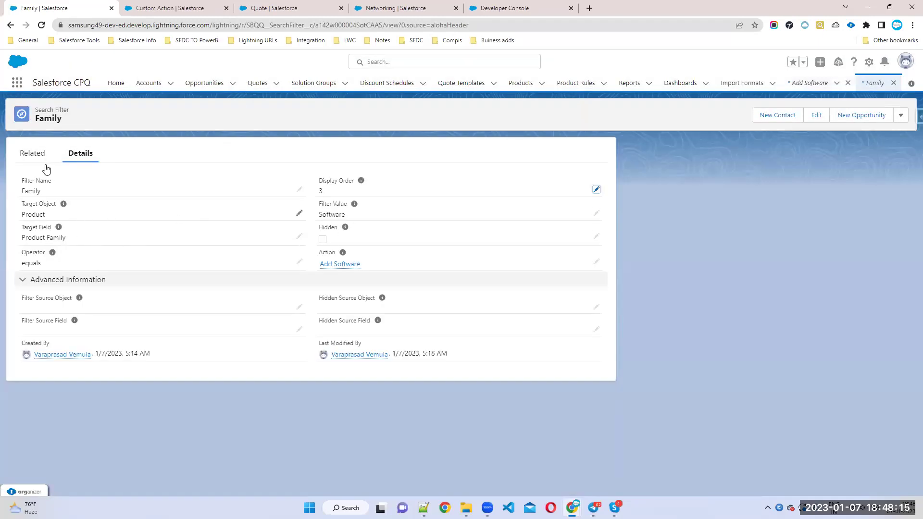
click(41, 160)
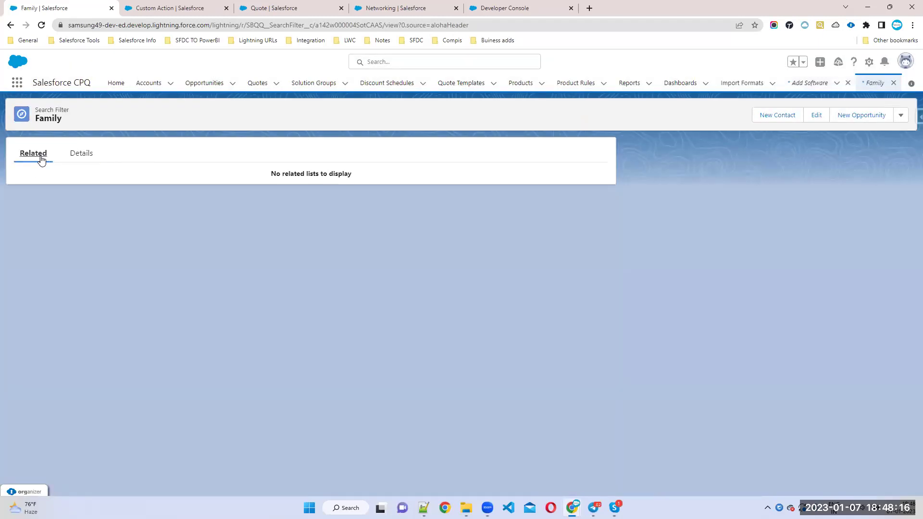
click(77, 158)
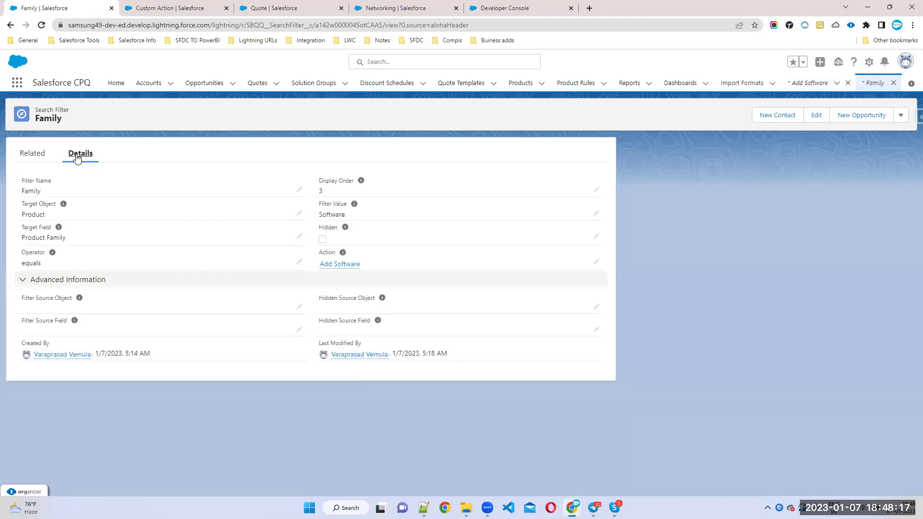
Step: Reload the quote's line editor and run Add Software, filtering the listed products by product code
click(206, 7)
click(257, 7)
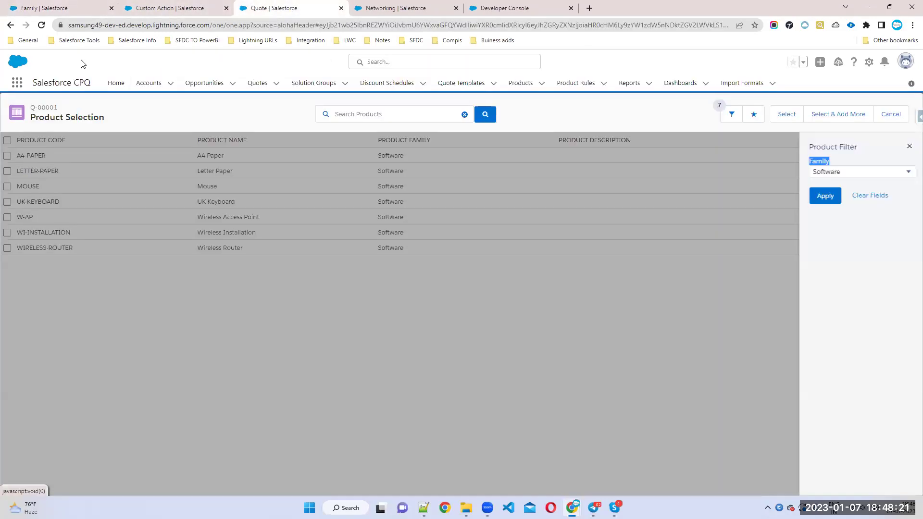
click(41, 26)
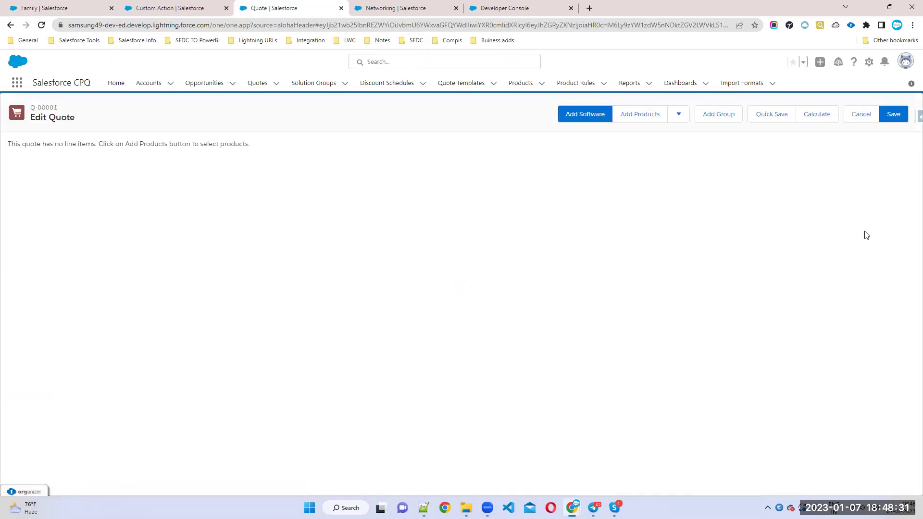
click(596, 116)
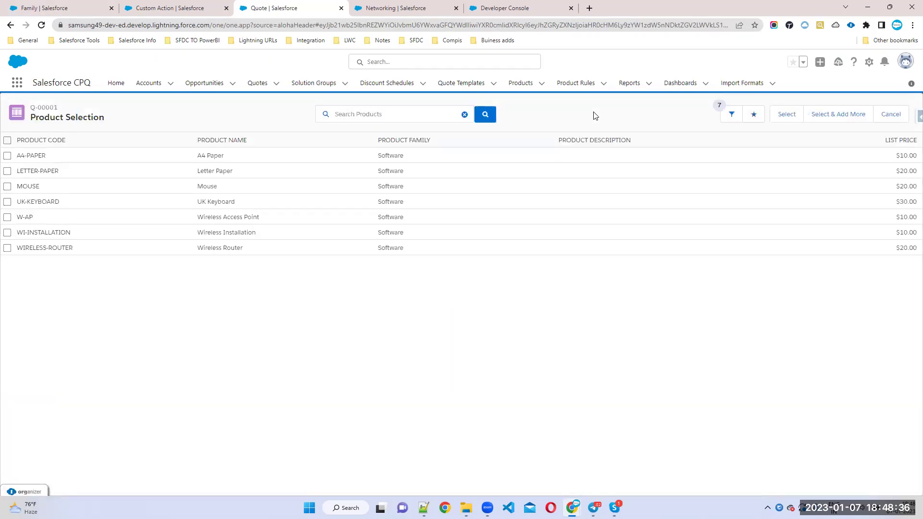
click(732, 114)
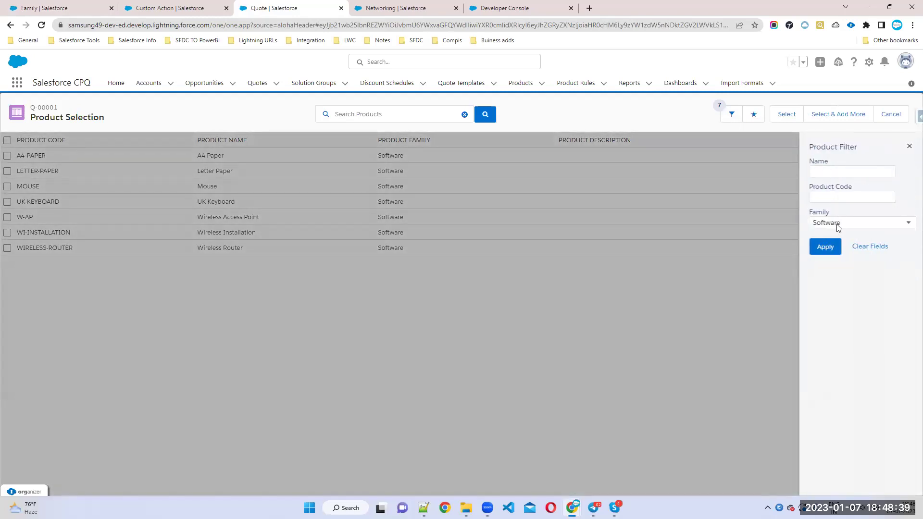
click(836, 197)
click(816, 247)
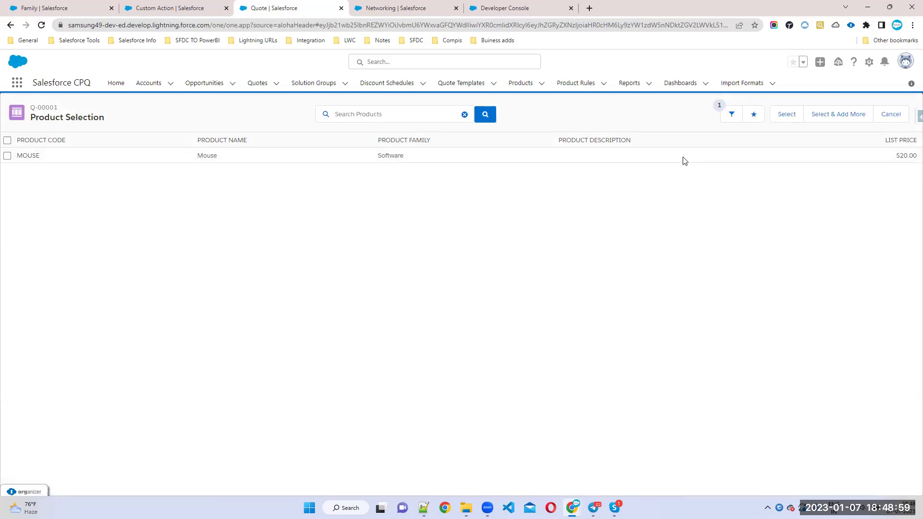
Step: Clear all fields of the product filter in Product Selection and close the filter without applying it
click(732, 116)
click(874, 247)
click(910, 148)
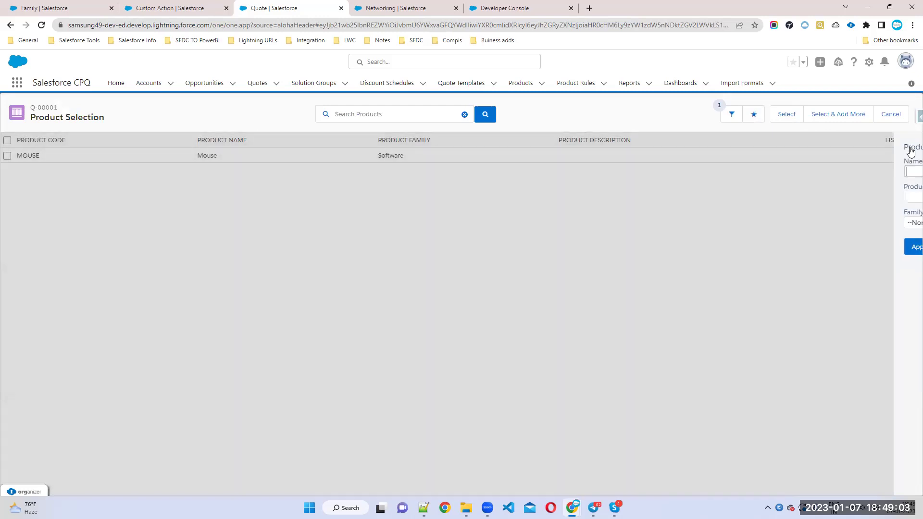